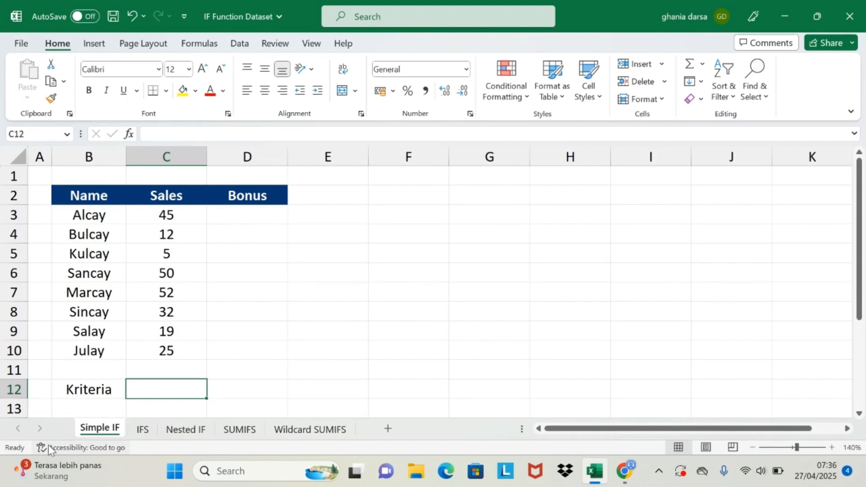
left_click(259, 211)
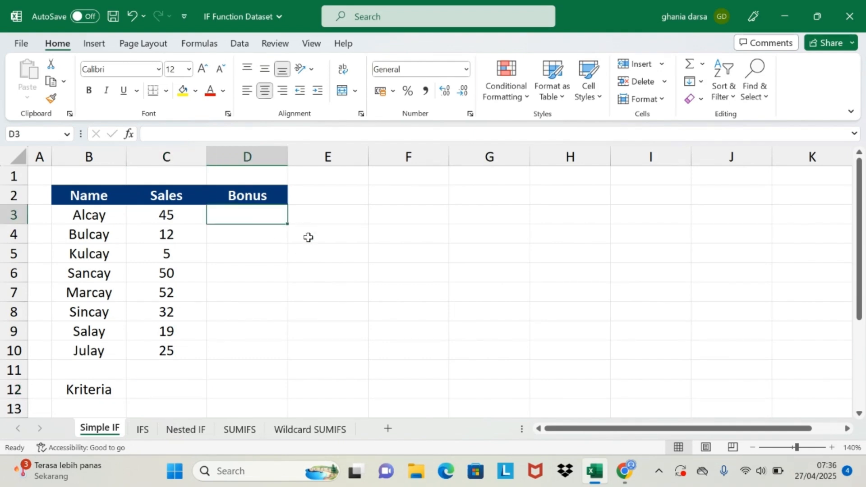
left_click(94, 197)
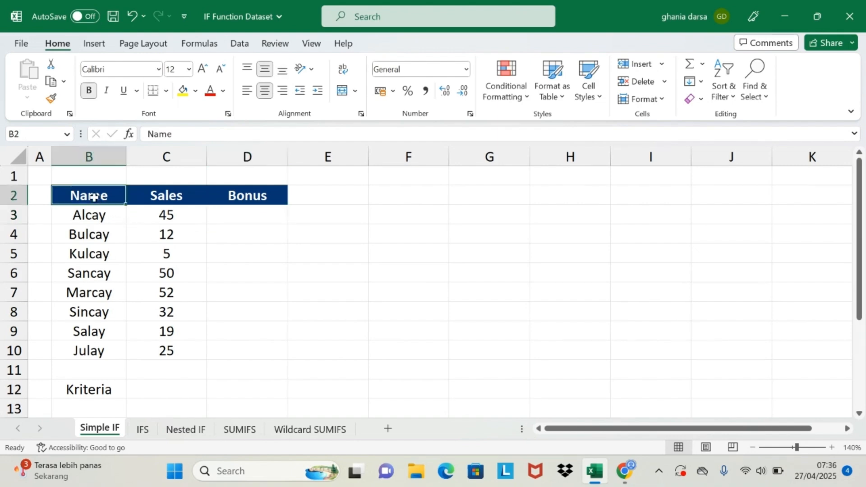
left_click(154, 196)
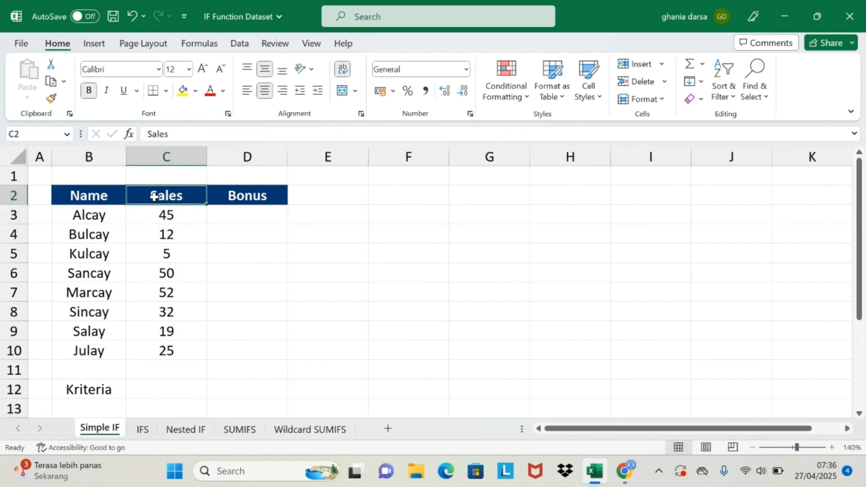
Calculate the average of the Sales values C3:C10 in the Kriteria cell C12.
left_click(156, 386)
type("=a")
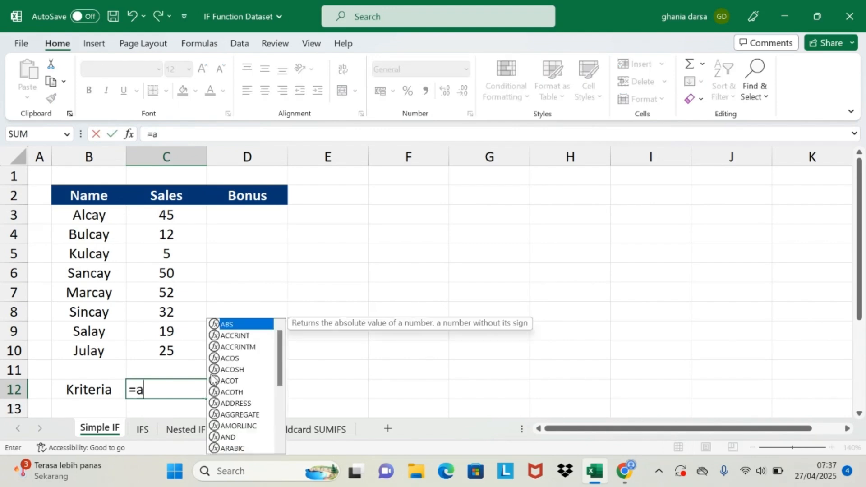
type("verage(")
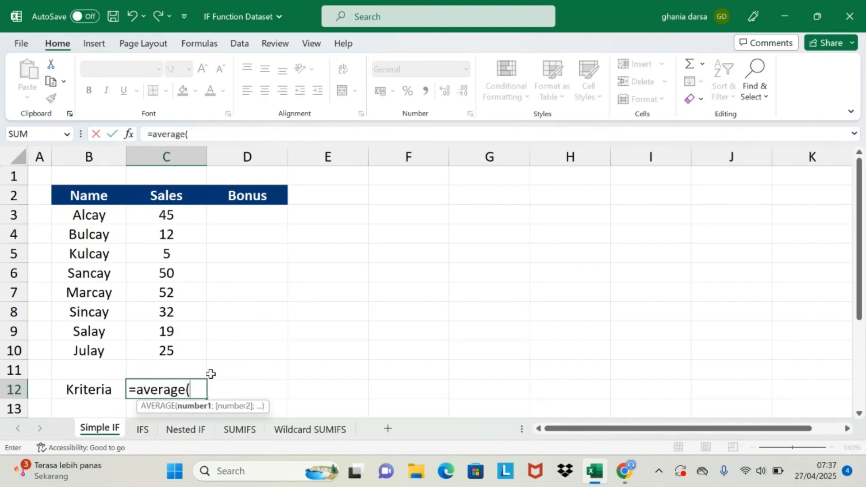
left_click_drag(186, 213, 191, 354)
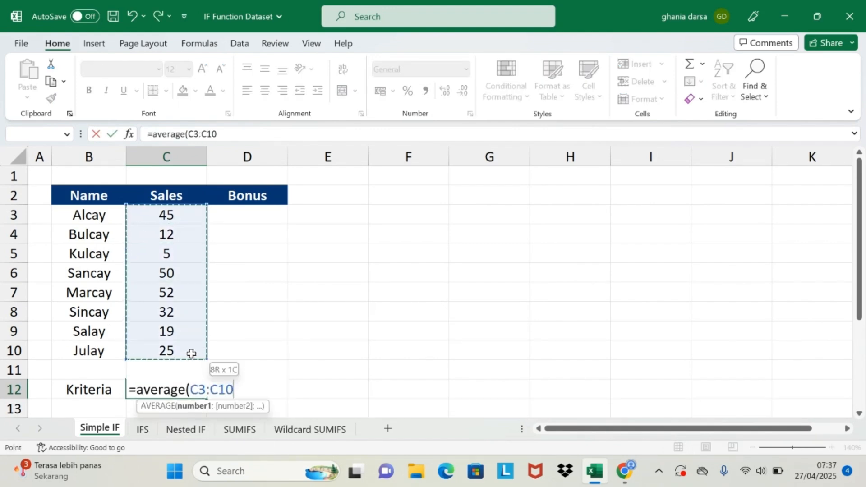
key("Return")
key("Up")
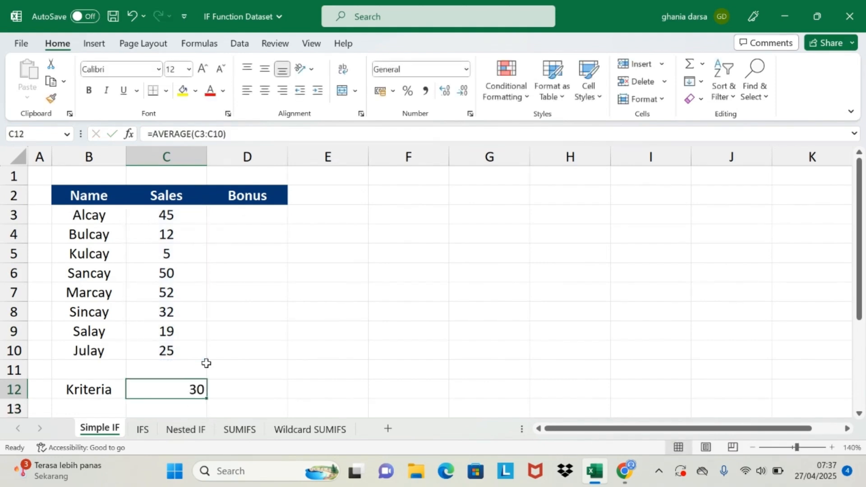
Enter the formula =IF(C3>30;1000;0) in cell D3 to assign the first person's bonus.
key("Up")
key("Up")
key("Up")
key("Up")
key("Up")
key("Up")
key("Up")
key("Up")
key("Up")
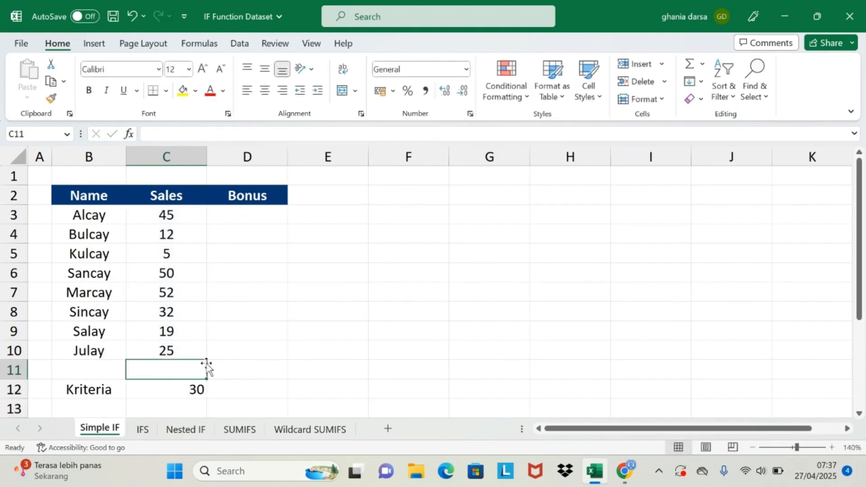
key("Right")
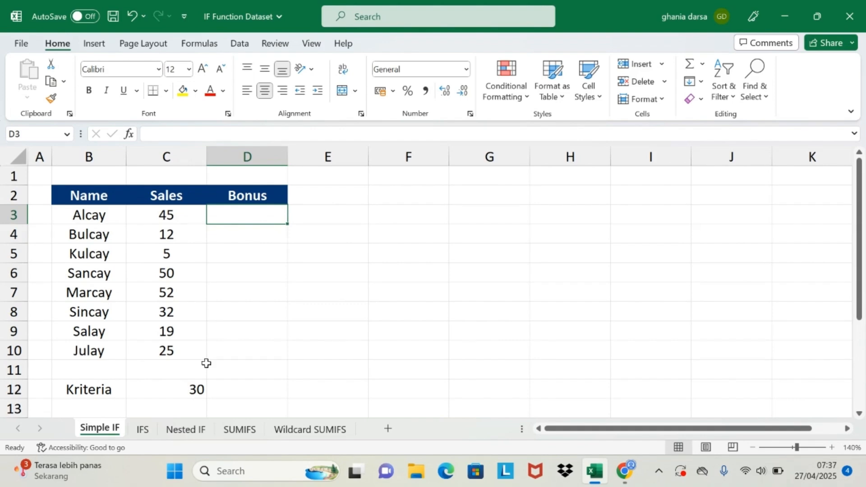
type("=")
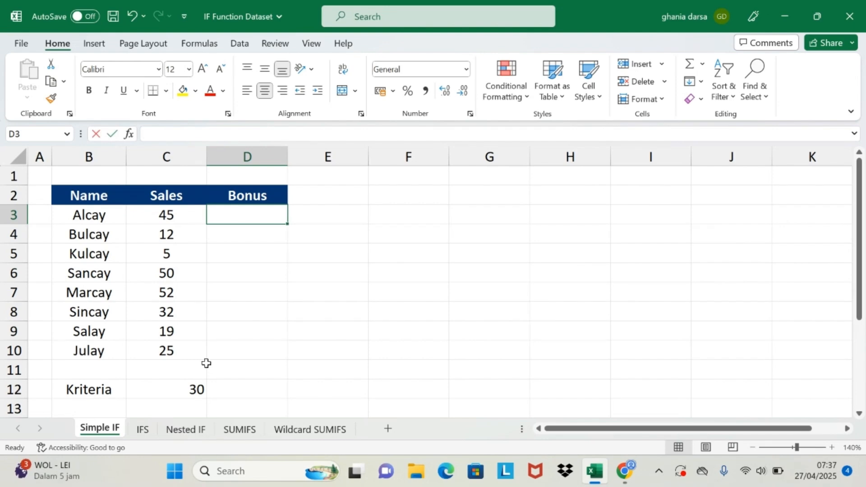
type("if")
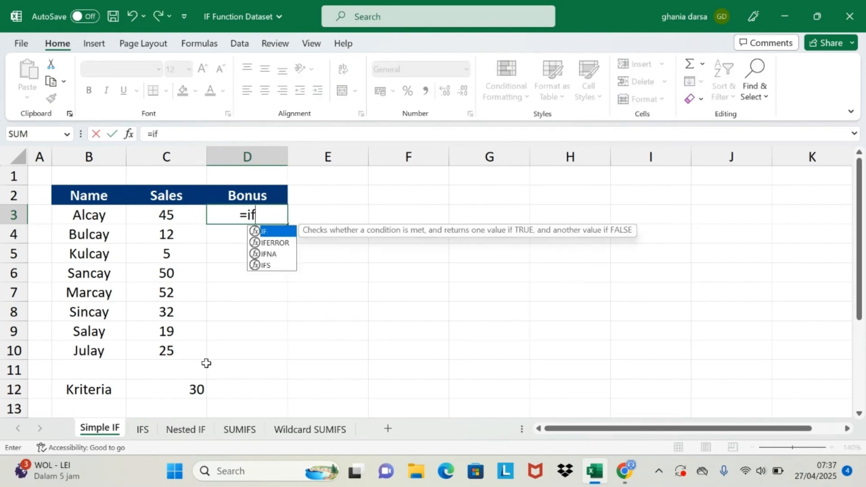
type("(")
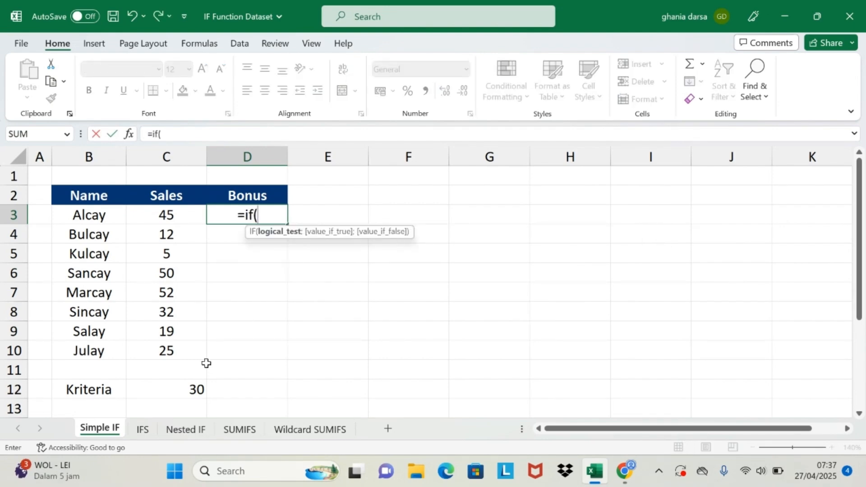
left_click(167, 218)
type(">")
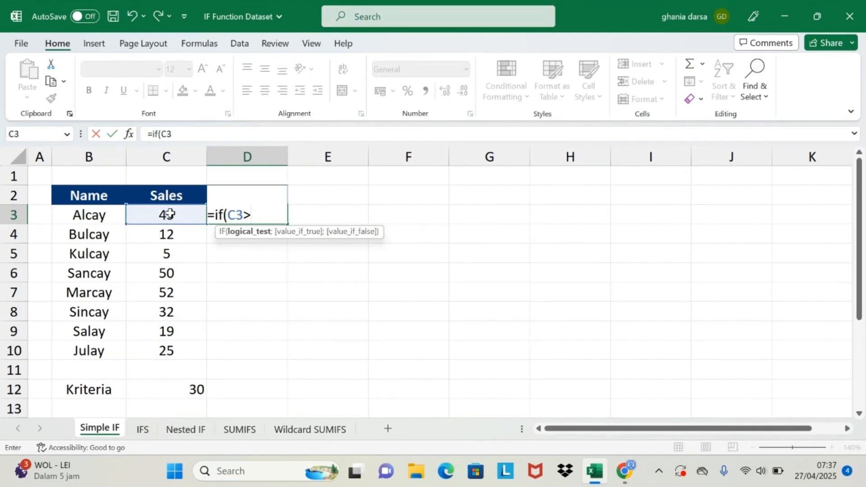
type("30;")
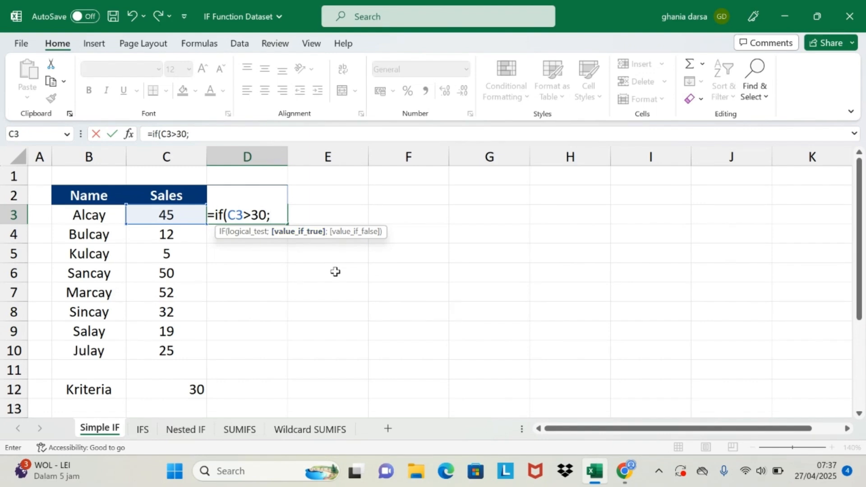
type("1000")
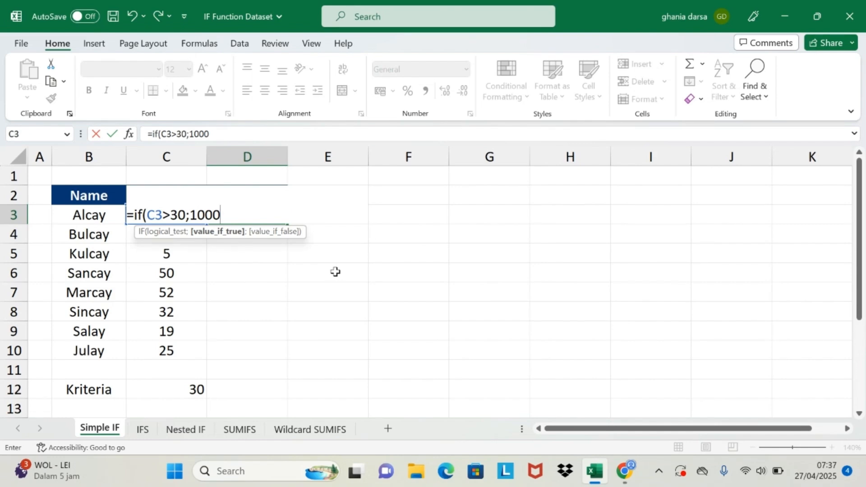
type(";")
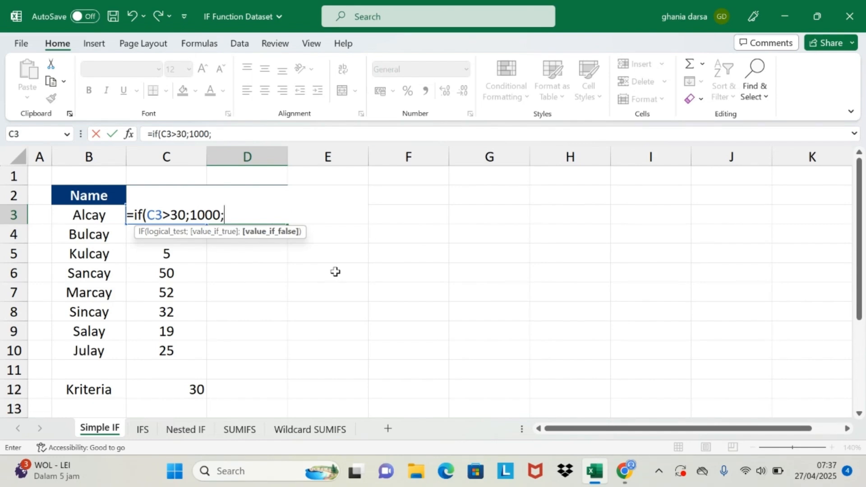
type("0)")
key("Return")
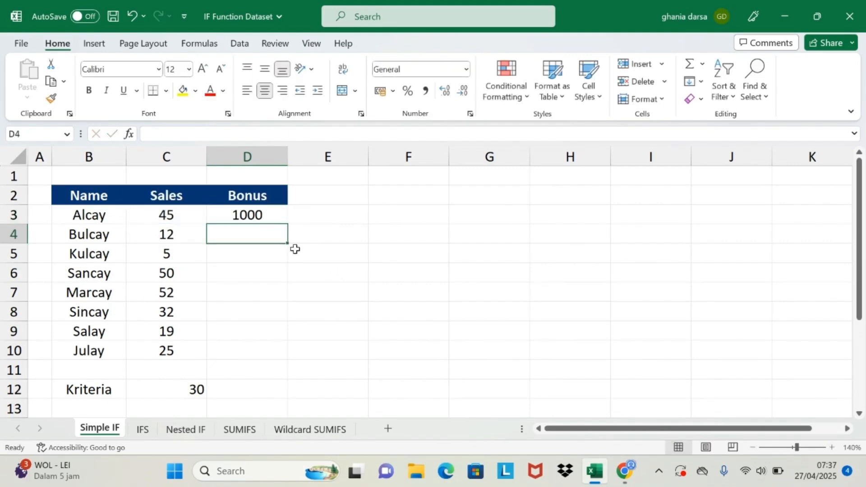
Fill the IF formula from D3 down the Bonus column to D10.
left_click(279, 216)
left_click_drag(287, 224, 285, 363)
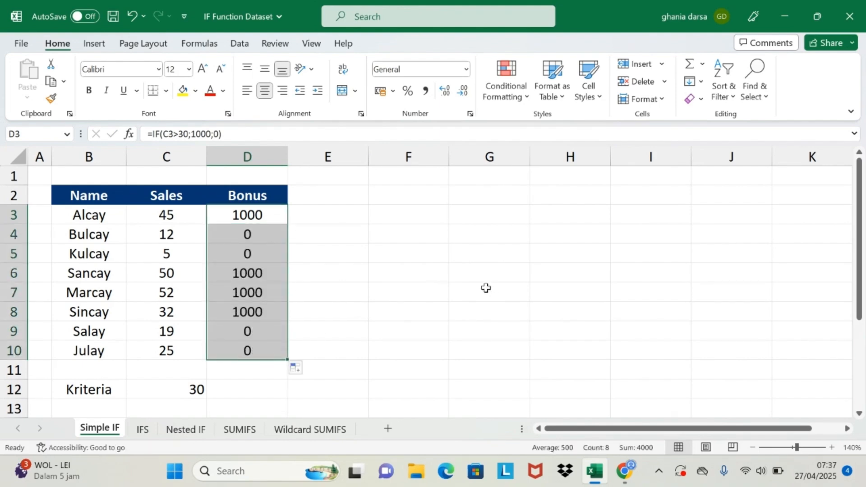
Check the bonus results in D3:D5 against the sales figures in the same rows.
left_click(255, 215)
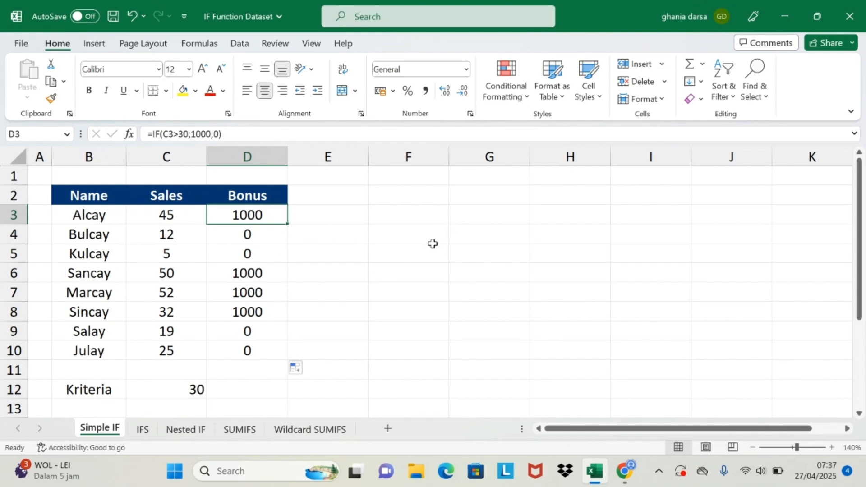
left_click(164, 222)
left_click(231, 218)
left_click_drag(161, 233, 160, 253)
left_click(254, 236)
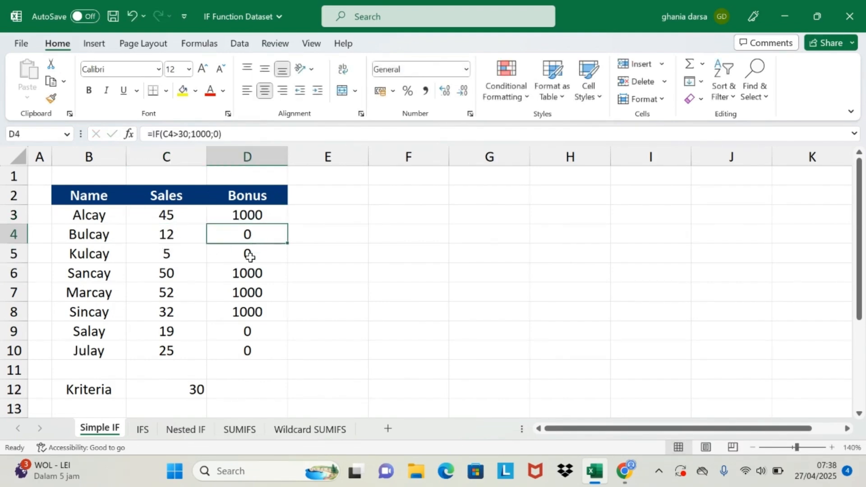
left_click(251, 255)
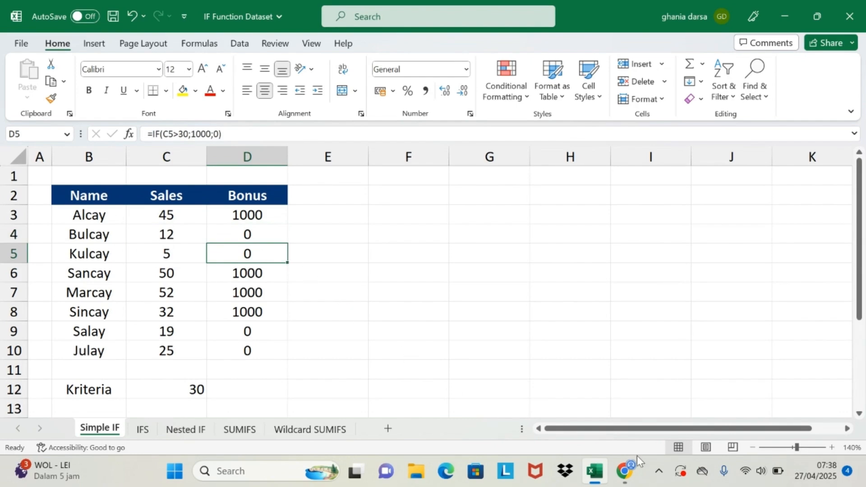
mouse_move(614, 475)
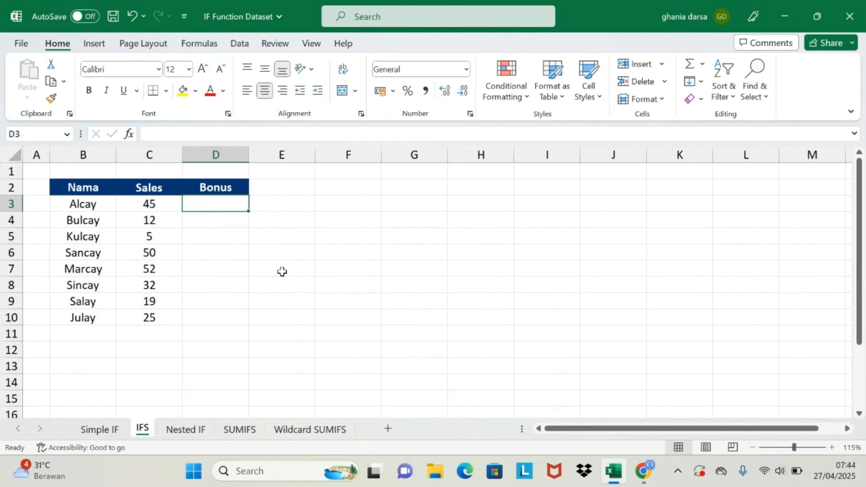
On the IFS sheet, enter the formula =IFS(C3>40;2000;C3>30;1500;C3<30;0) in cell D3.
type("=IFS")
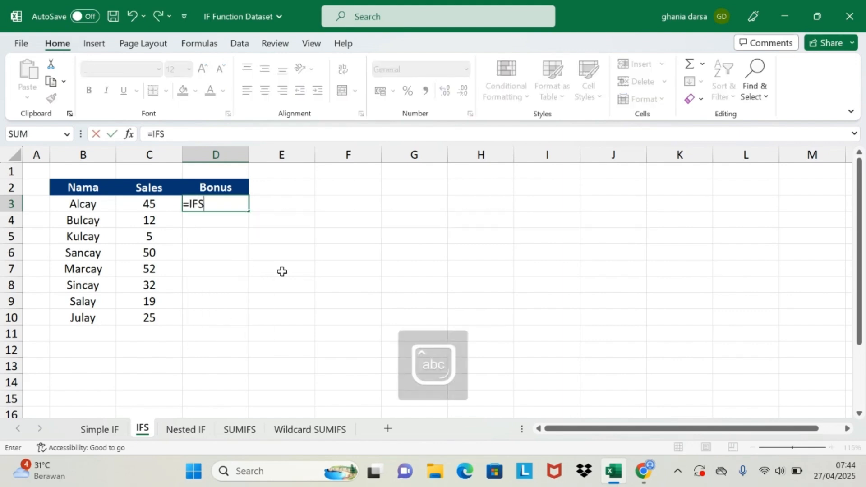
type("(")
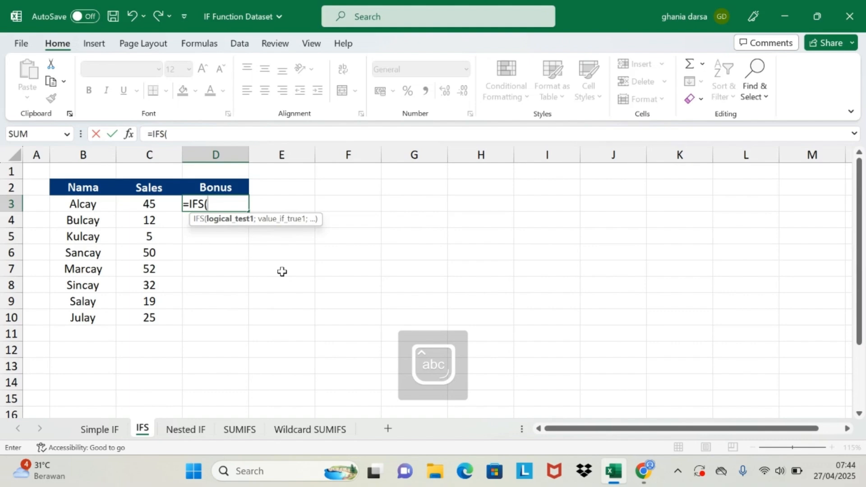
left_click(159, 203)
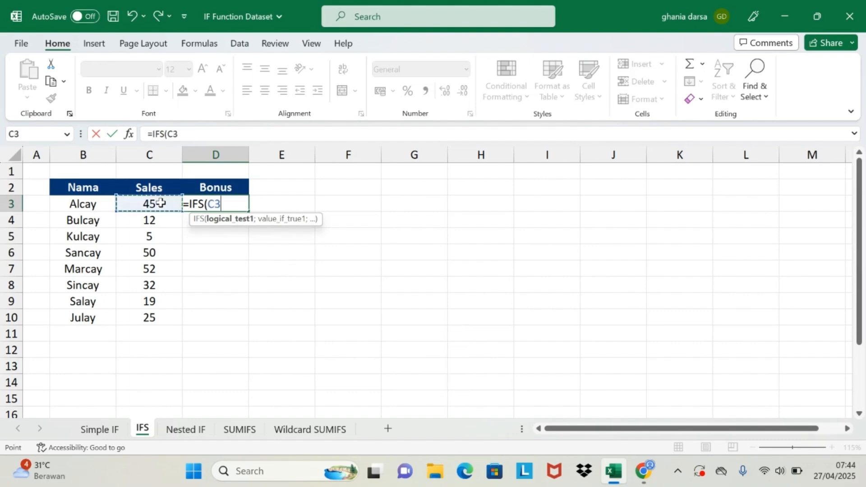
type(">")
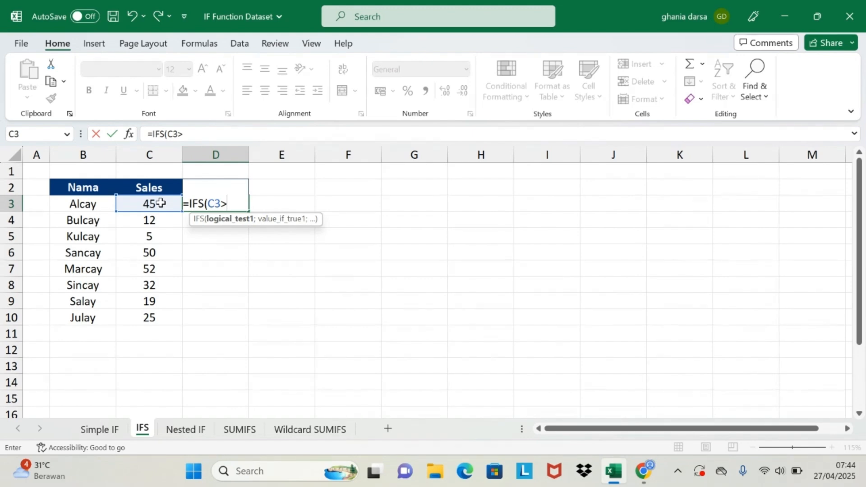
type("40;")
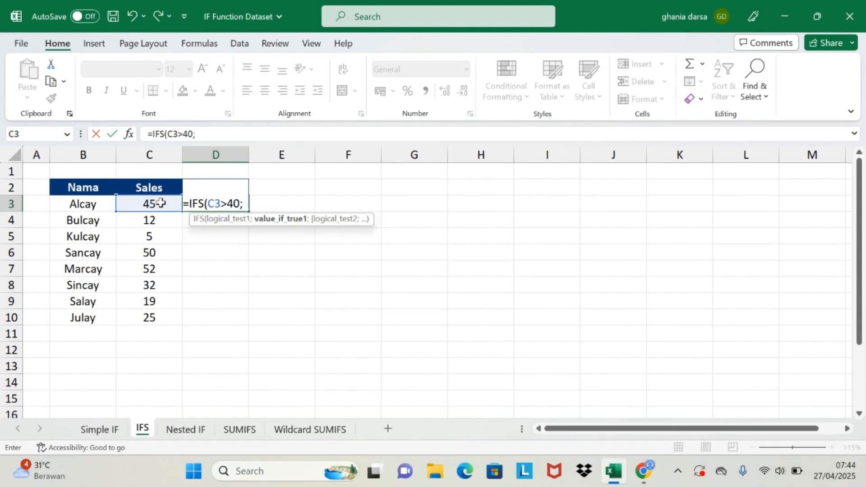
type("20")
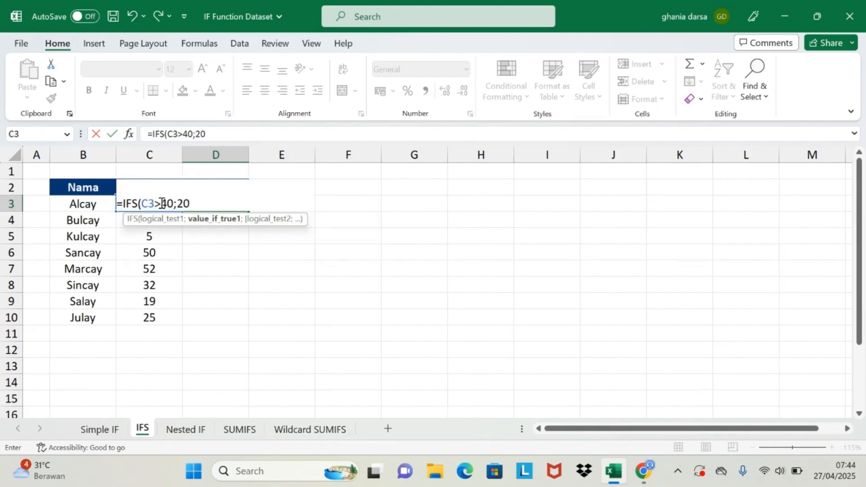
type("00;")
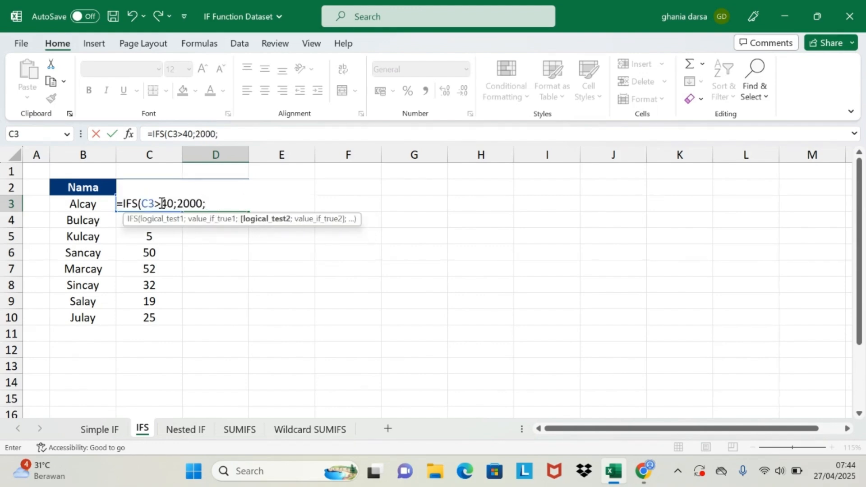
type("c3>30;")
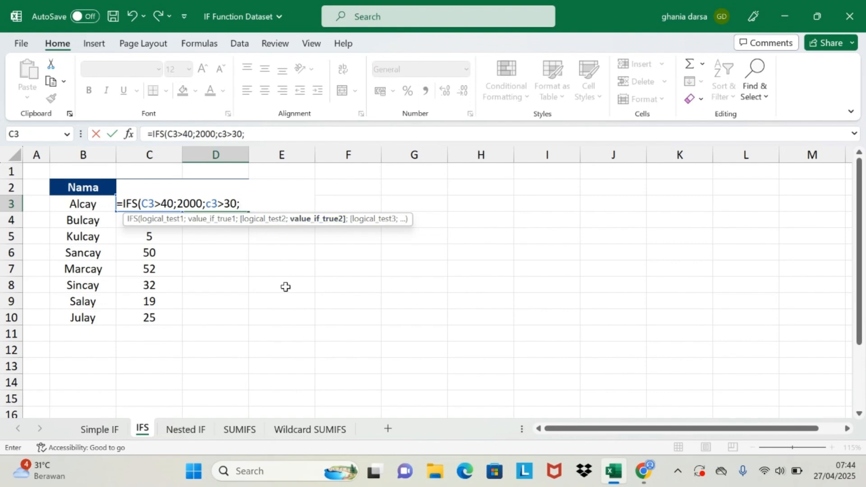
type("1500")
type(";c3")
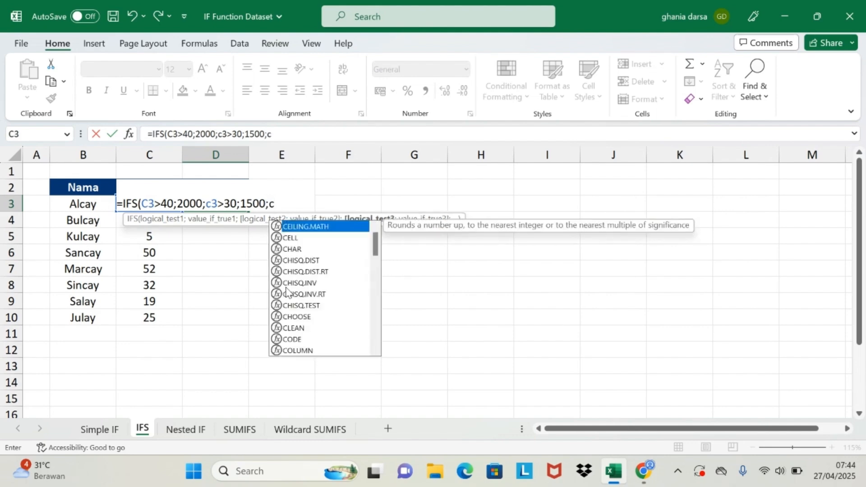
type("<30")
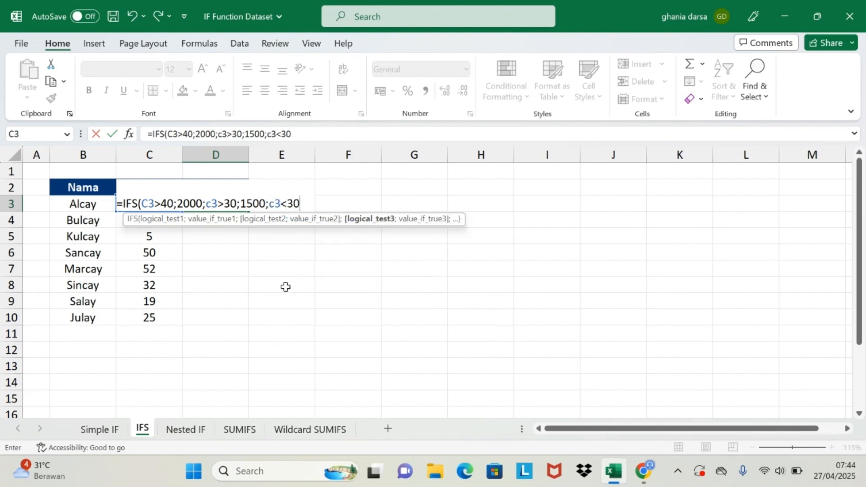
type(";0)")
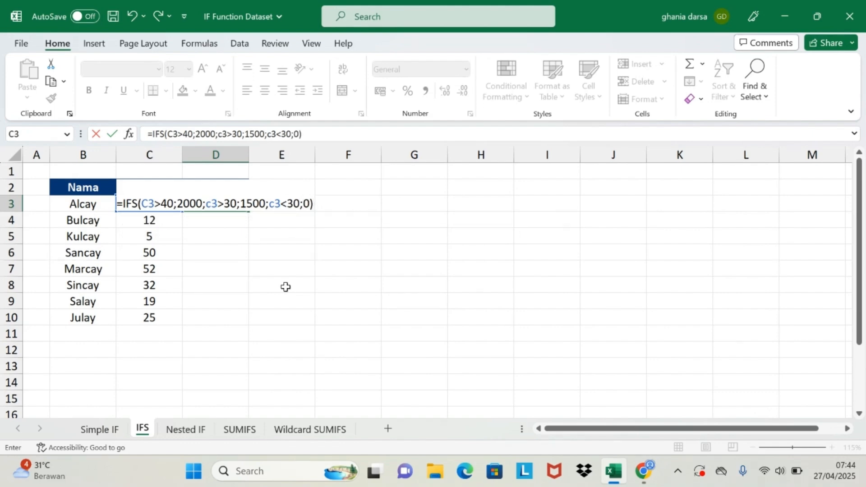
key("Return")
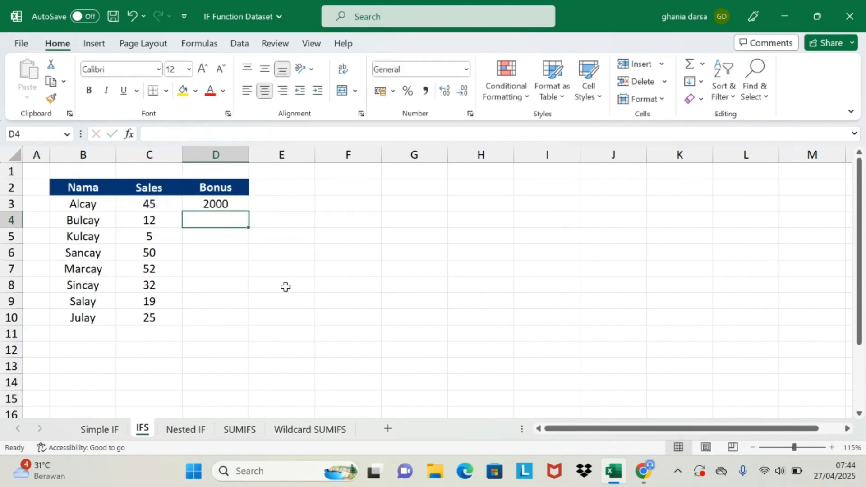
Fill the IFS formula from D3 down the Bonus column to D10.
left_click(204, 206)
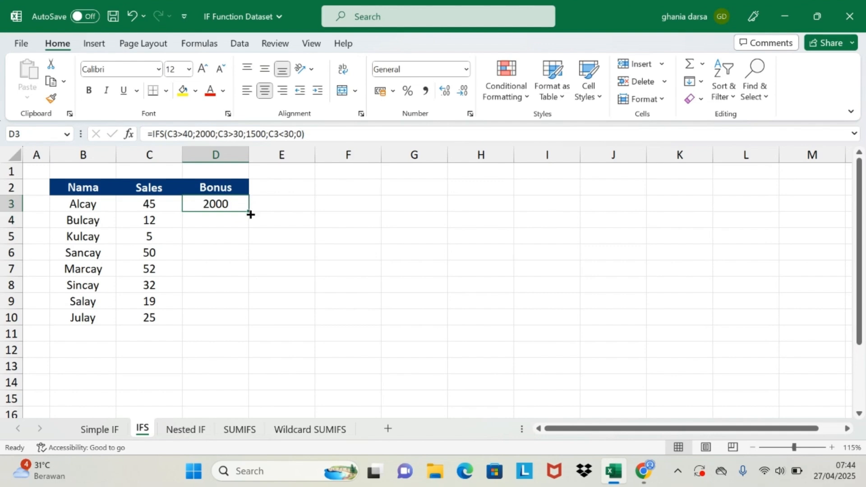
left_click_drag(248, 212, 238, 319)
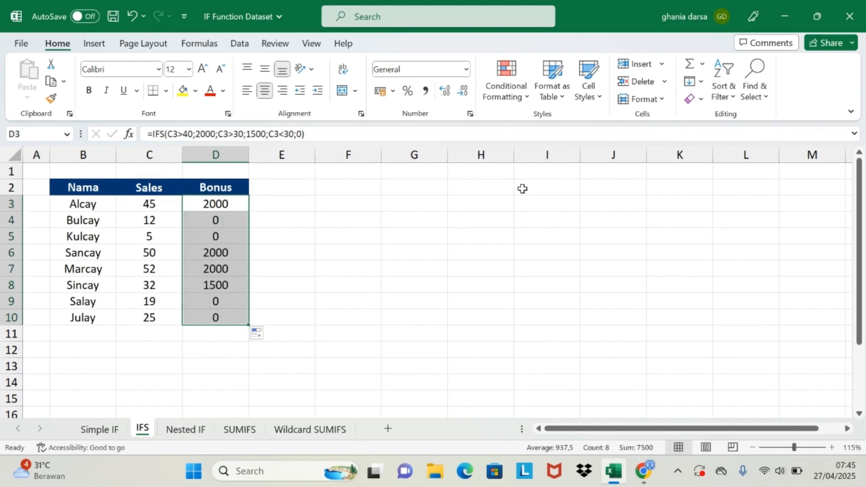
Check the bonus results and formulas in D3, D8, D4, D5, D9 and D10 against the sales figures.
left_click(219, 206)
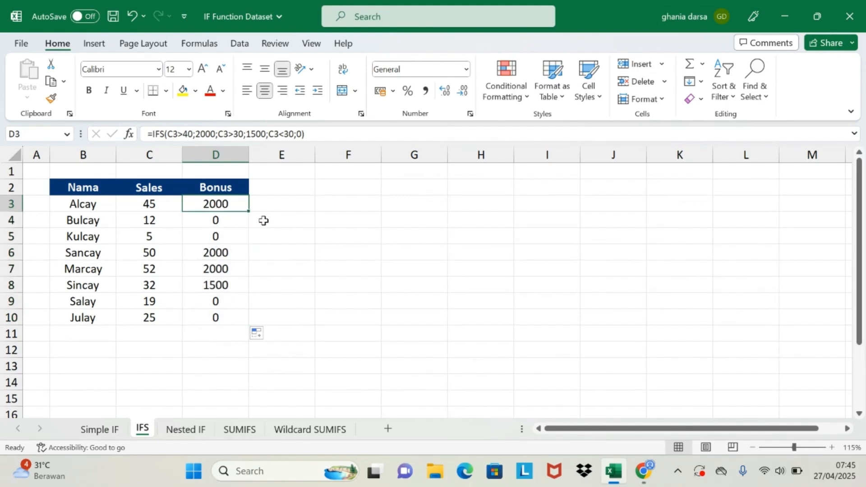
left_click(151, 286)
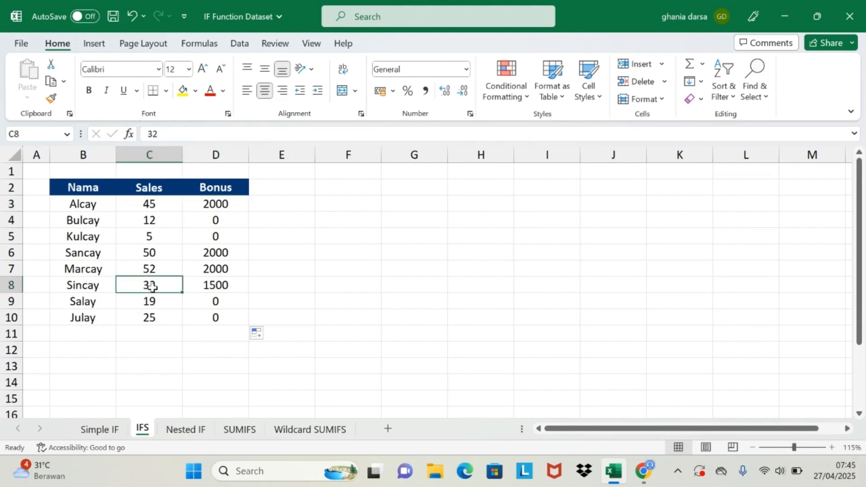
left_click(220, 283)
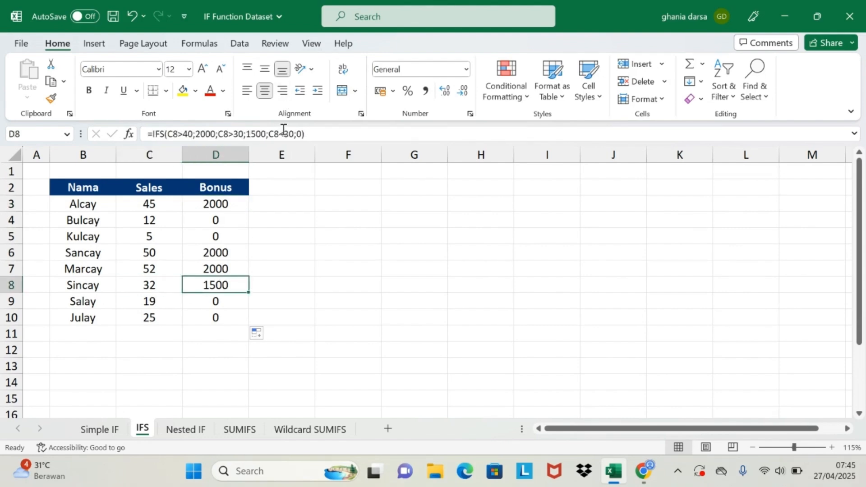
left_click(217, 223)
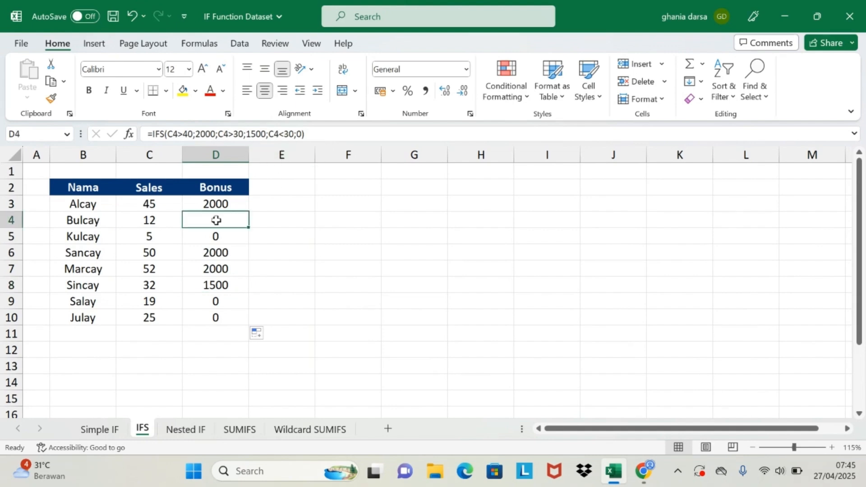
left_click(216, 236)
left_click(215, 298)
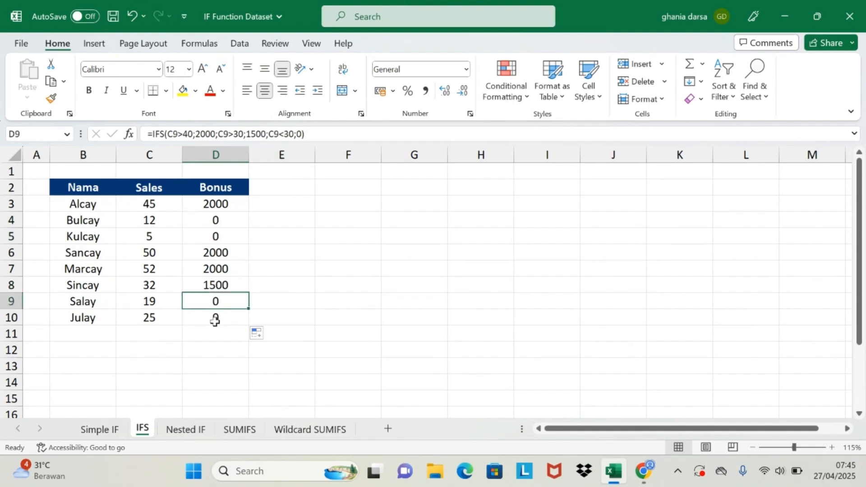
left_click(215, 321)
In D3's IFS formula, change the first condition to C3>30 and the second condition to C3>40.
left_click(227, 203)
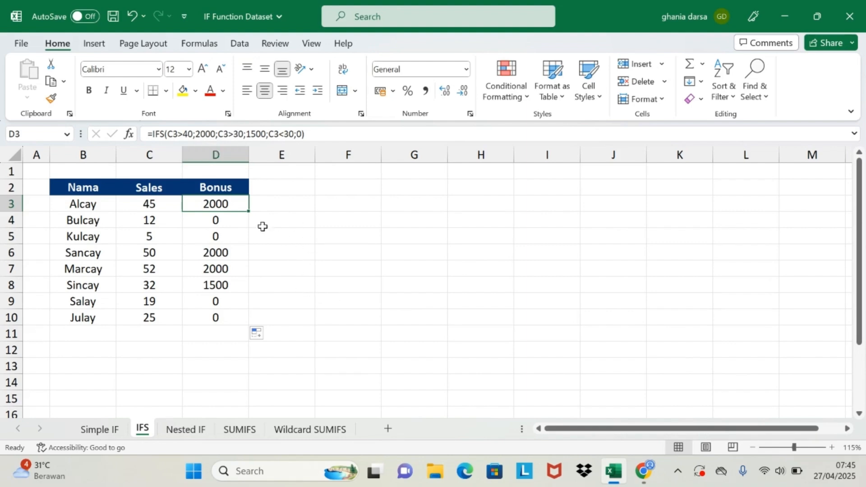
left_click(189, 135)
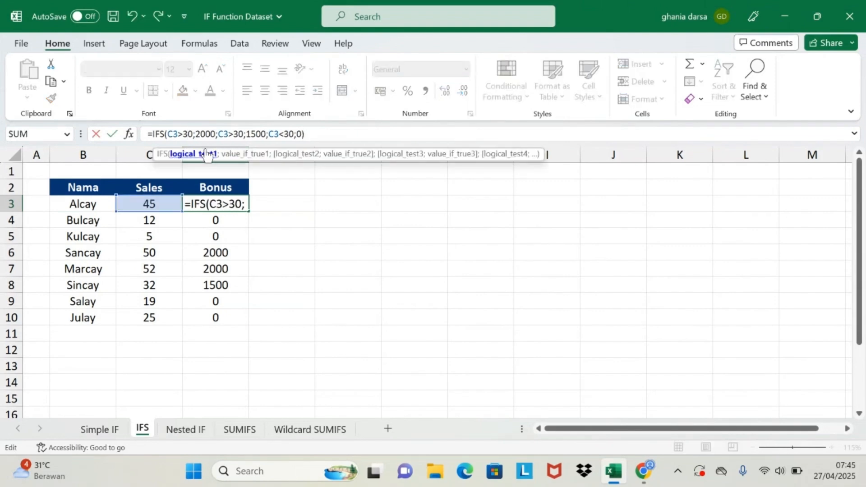
key("BackSpace")
type("3")
left_click(238, 133)
key("BackSpace")
type("4")
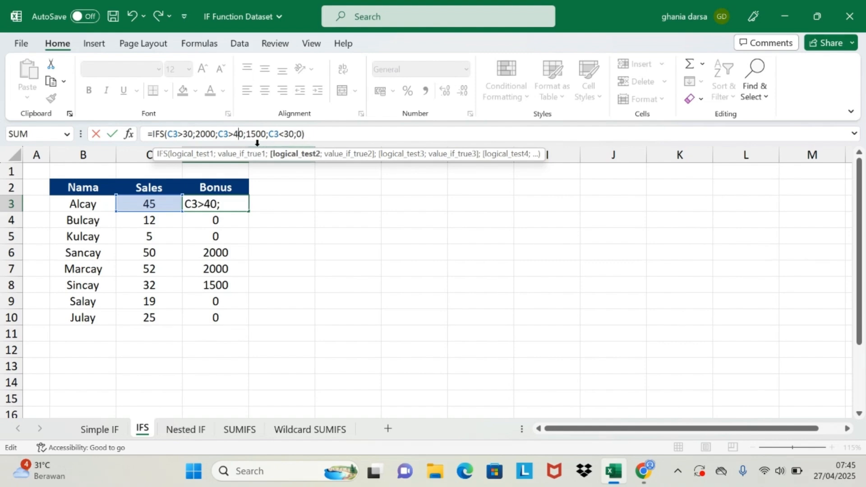
Set the first bonus to 1000 and the second to 2000 in D3's IFS formula, and fill it down to D10.
left_click(201, 134)
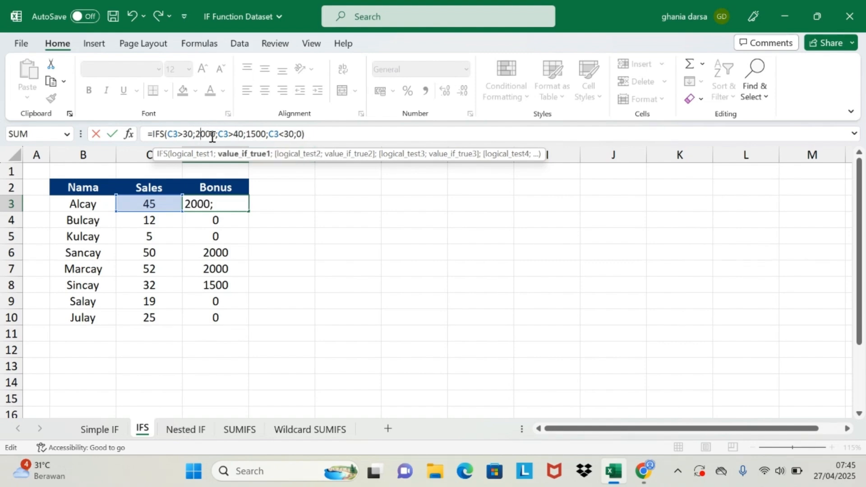
key("BackSpace")
type("1")
left_click(256, 134)
key("BackSpace")
key("BackSpace")
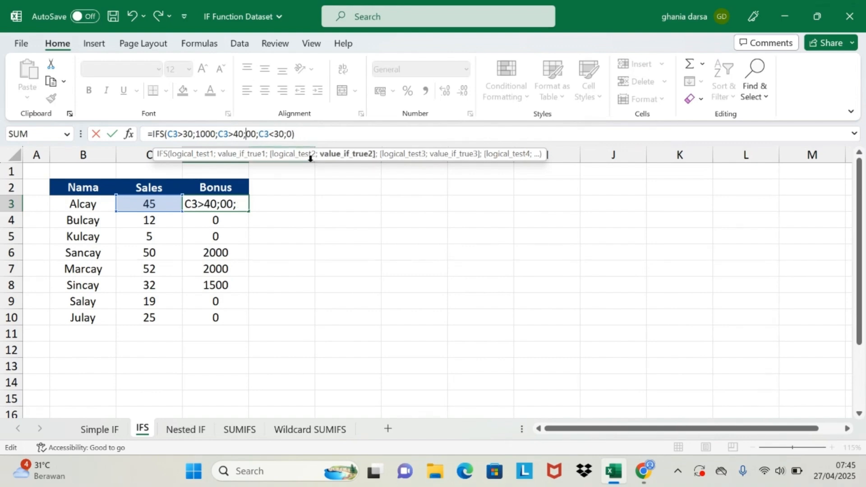
type("20")
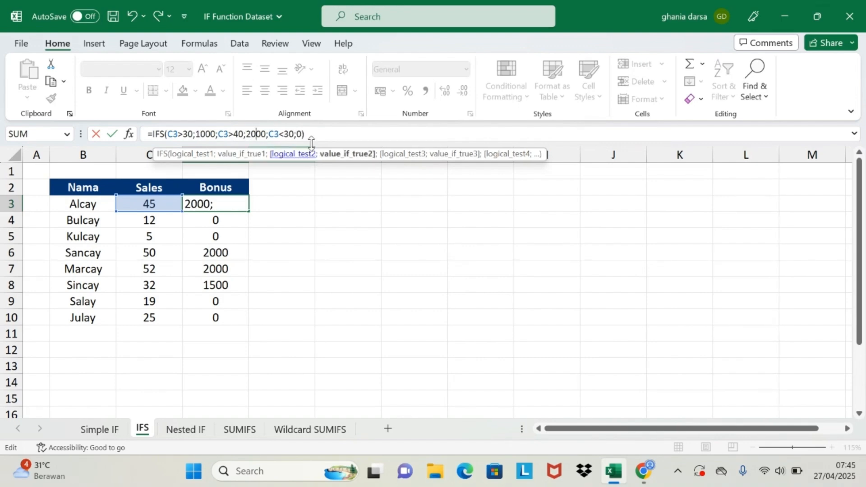
left_click(316, 135)
key("Return")
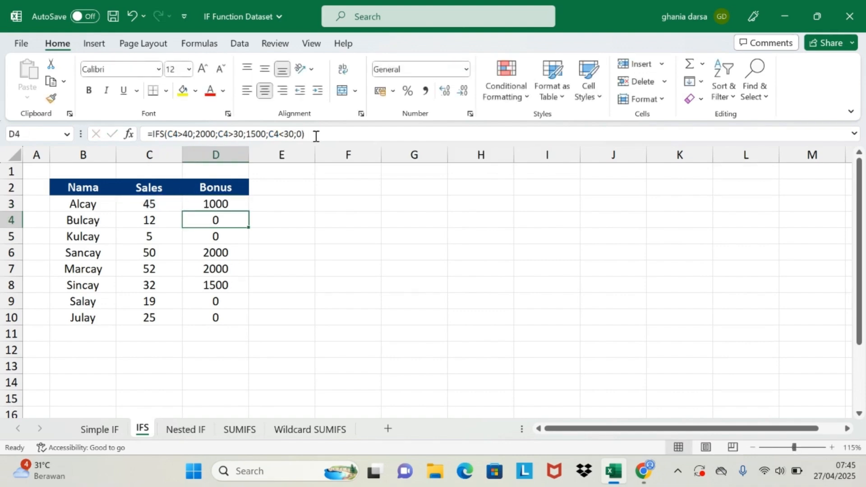
key("Up")
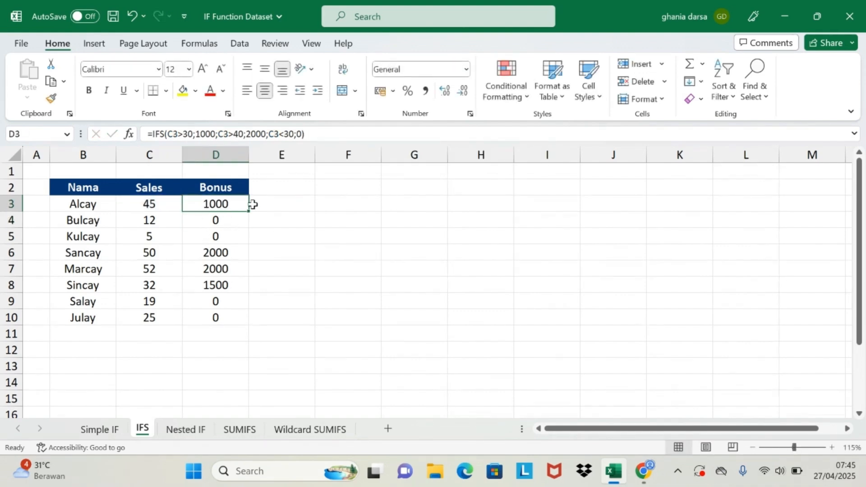
left_click_drag(249, 215, 240, 332)
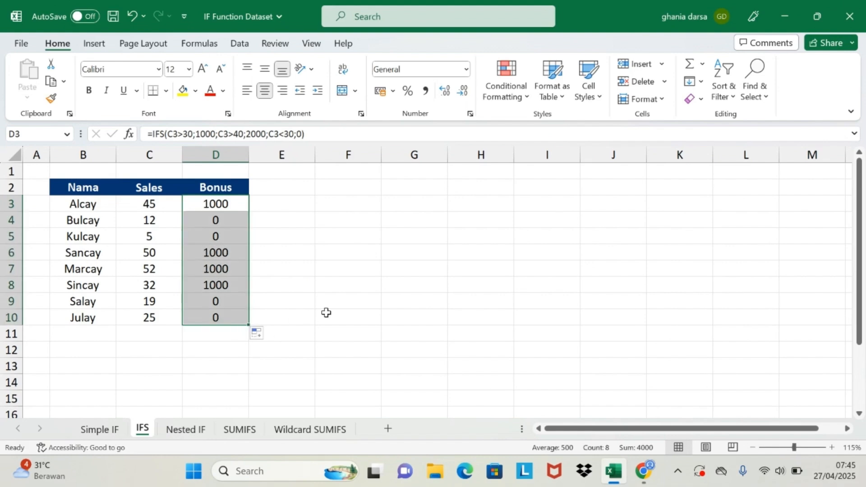
Examine the condition order in D3's IFS formula, especially the C3>40;2000 part, against the first person's sales and bonus.
left_click(228, 212)
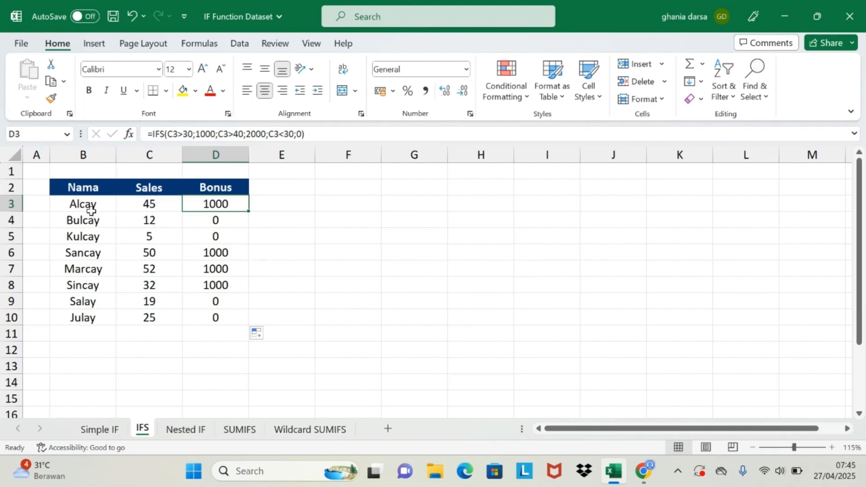
left_click(83, 205)
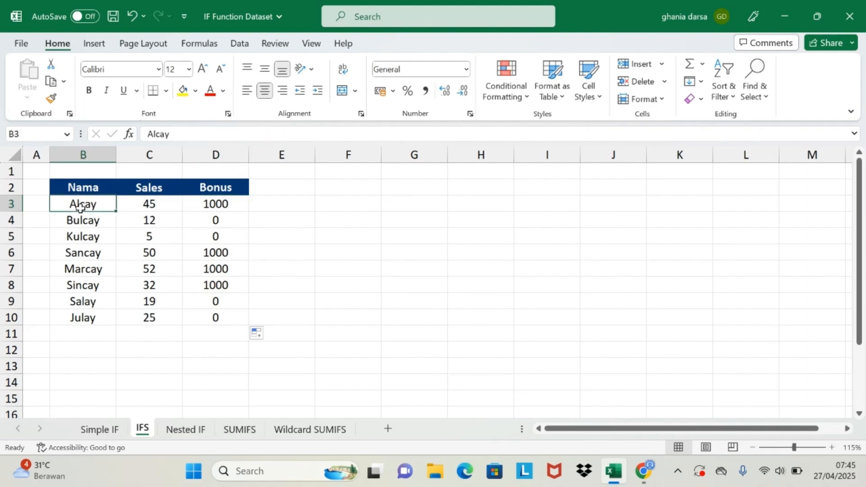
left_click(199, 204)
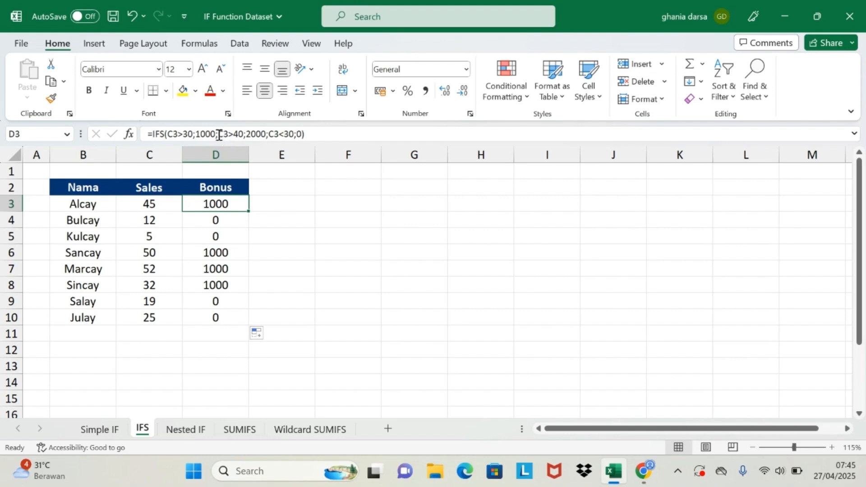
left_click_drag(216, 134, 267, 141)
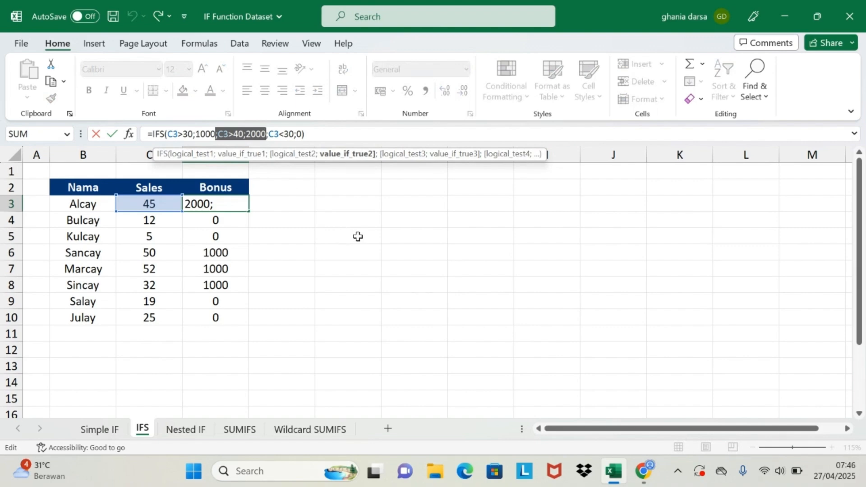
key("Escape")
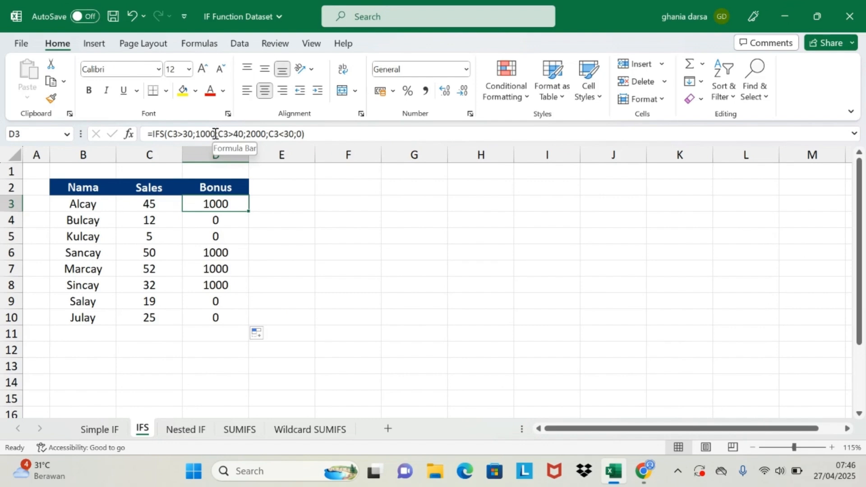
left_click(174, 205)
left_click(185, 207)
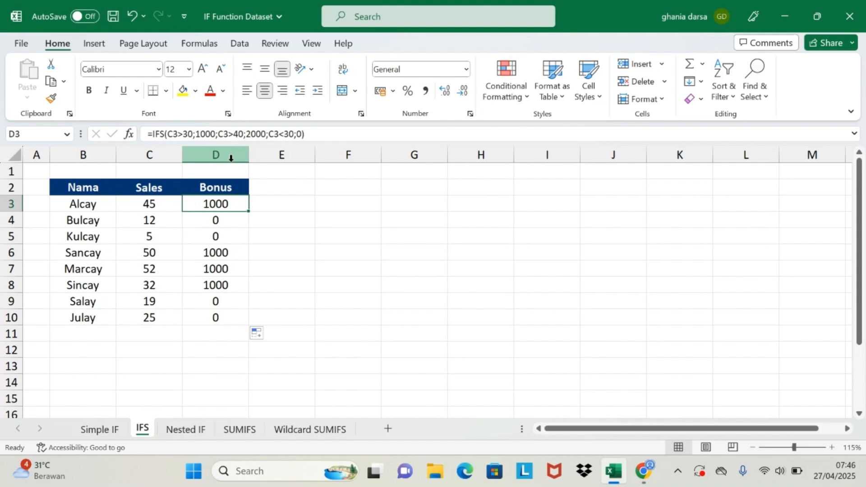
In D3's IFS formula, change the first condition to C3>40 and its bonus to 2000.
left_click(192, 134)
key("Left")
key("BackSpace")
type("4")
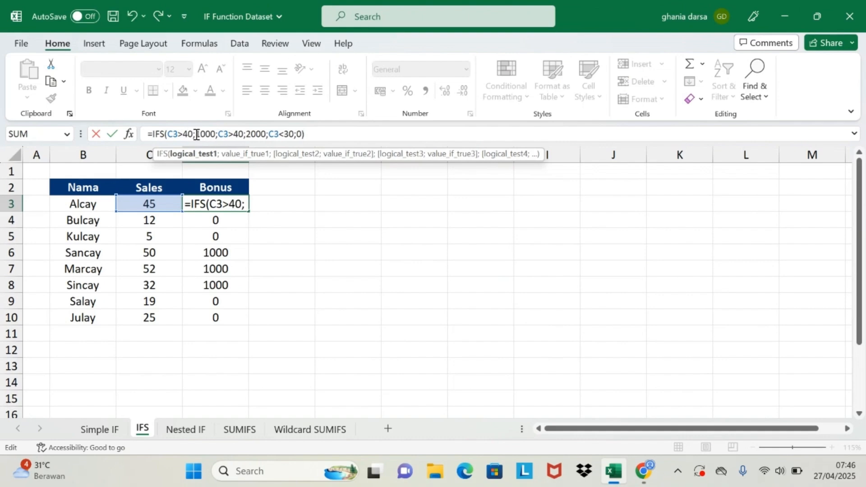
key("Right")
key("Right")
key("Delete")
type("2")
Change the second condition in D3's IFS formula to C3>30 with bonus 1000, and fill the formula down to D10.
key("Right")
key("Right")
key("Right")
key("Right")
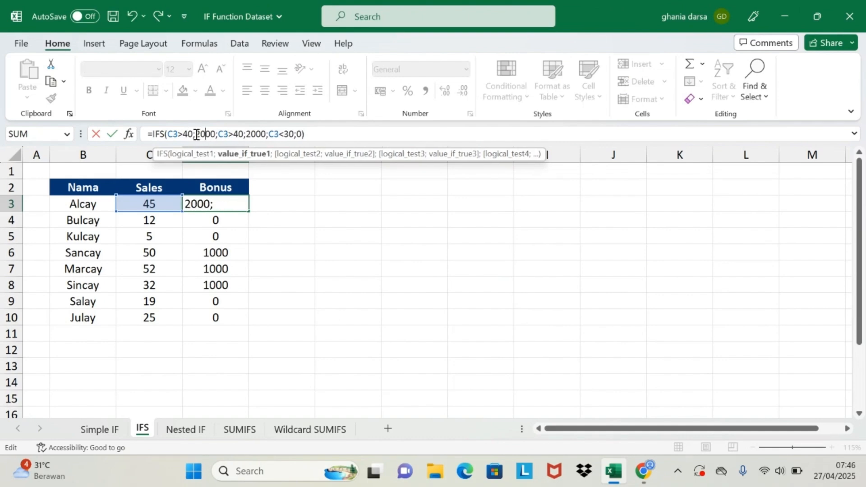
key("Right")
key("Right")
key("Right")
key("Delete")
type("3")
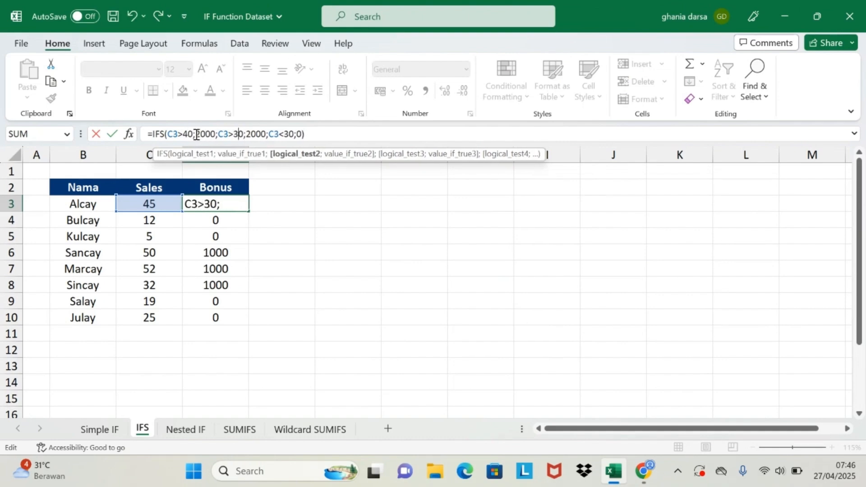
key("Right")
key("Delete")
type("1")
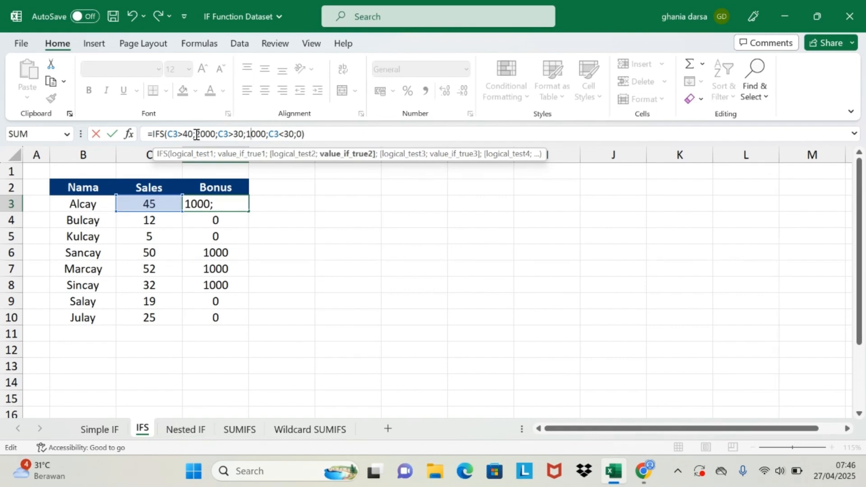
key("Return")
left_click(218, 207)
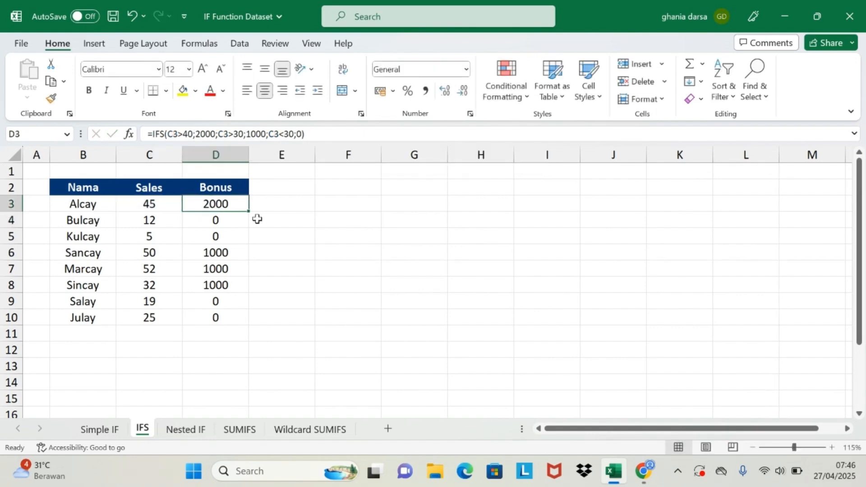
left_click_drag(249, 212, 247, 323)
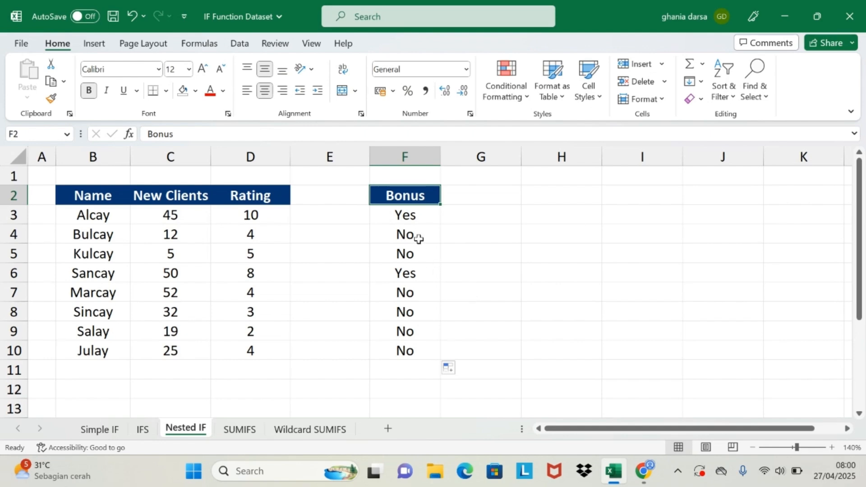
On the Nested IF sheet, clear the existing bonus results in F3:F10.
left_click(410, 217)
key("ctrl+shift+Down")
key("Delete")
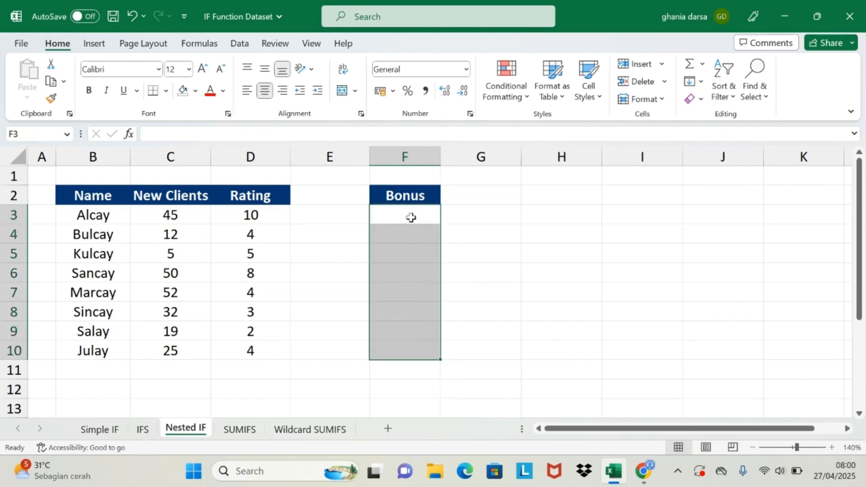
Review the New Clients and Rating columns that serve as criteria for the bonus on the Nested IF sheet.
key("Left")
key("Left")
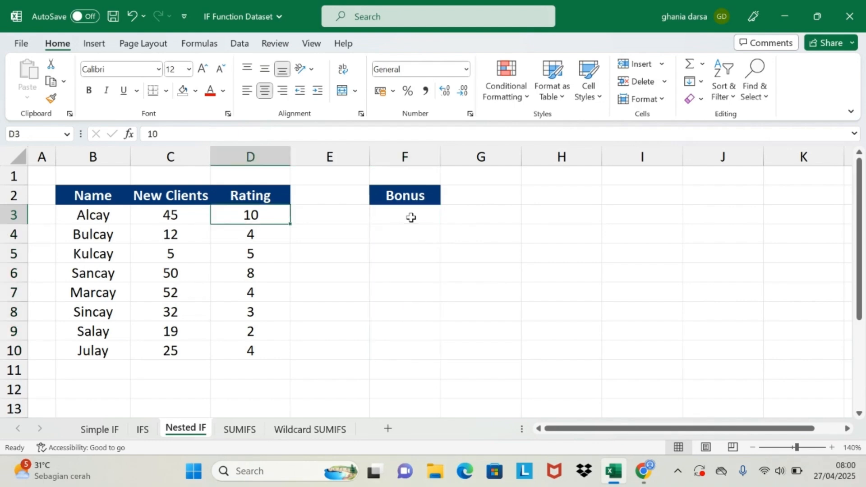
key("Left")
key("Up")
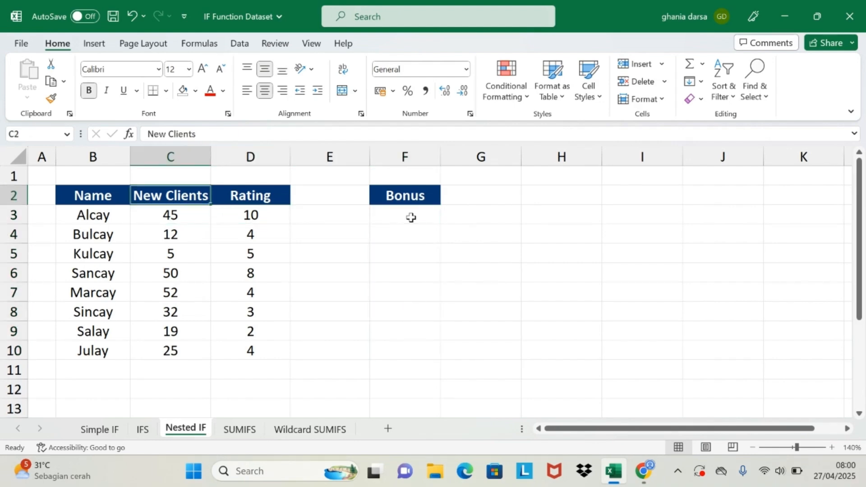
key("Right")
key("Down")
key("Right")
key("Right")
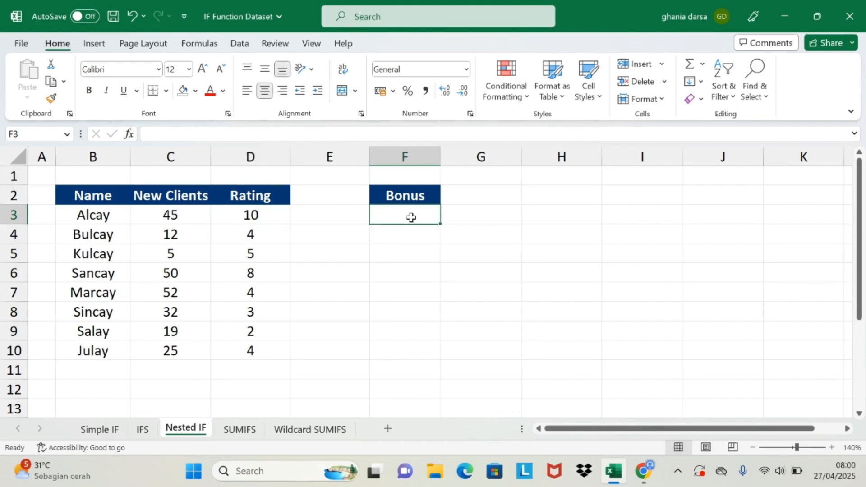
In F3, start an IF formula whose logical test is AND(C3>20;D3>5).
double_click(411, 217)
type("=")
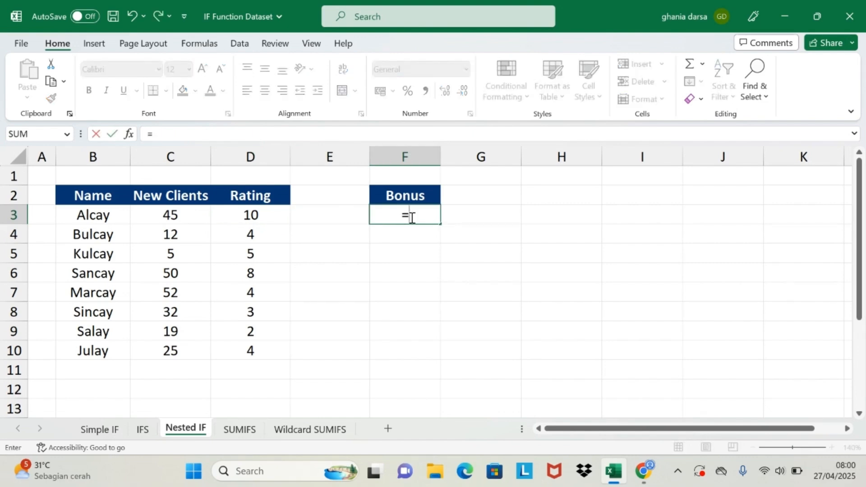
type("if(")
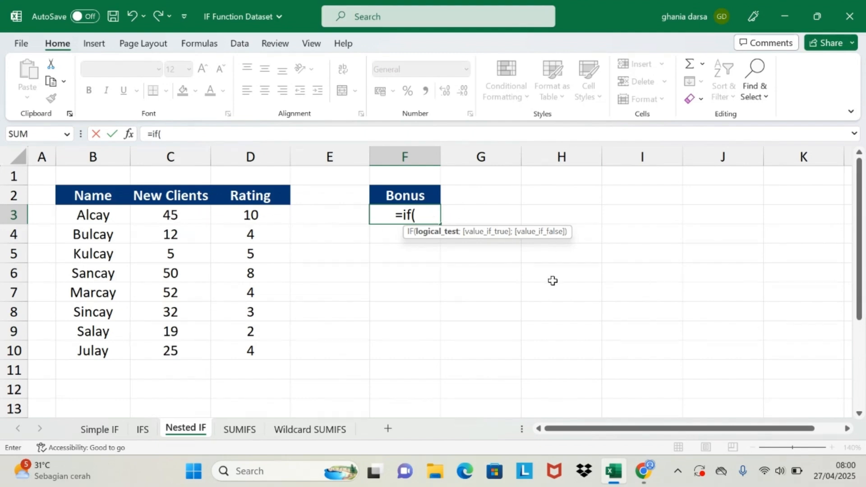
type("and")
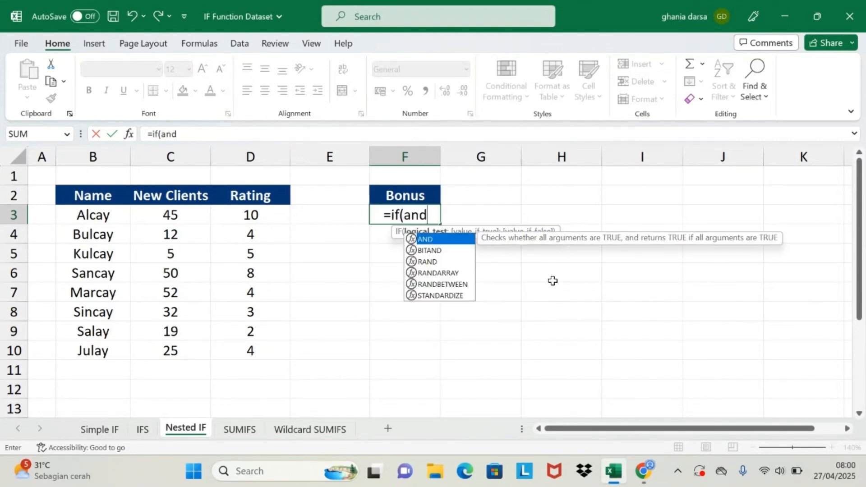
type("(")
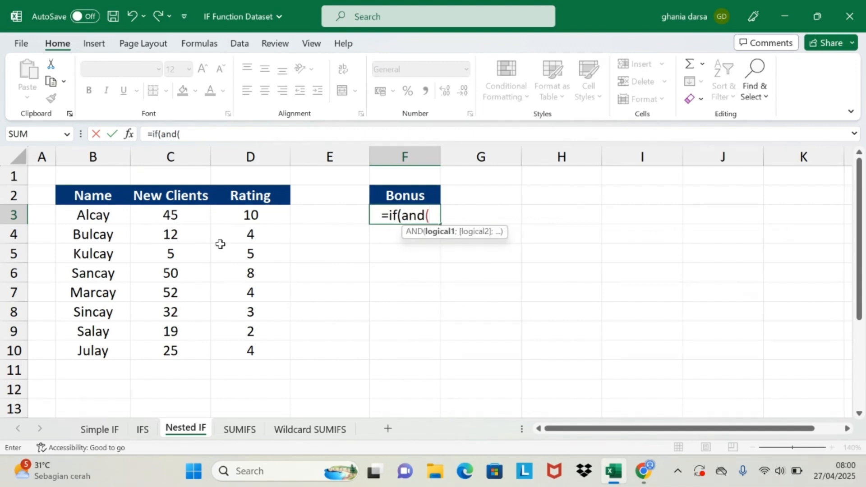
left_click(175, 212)
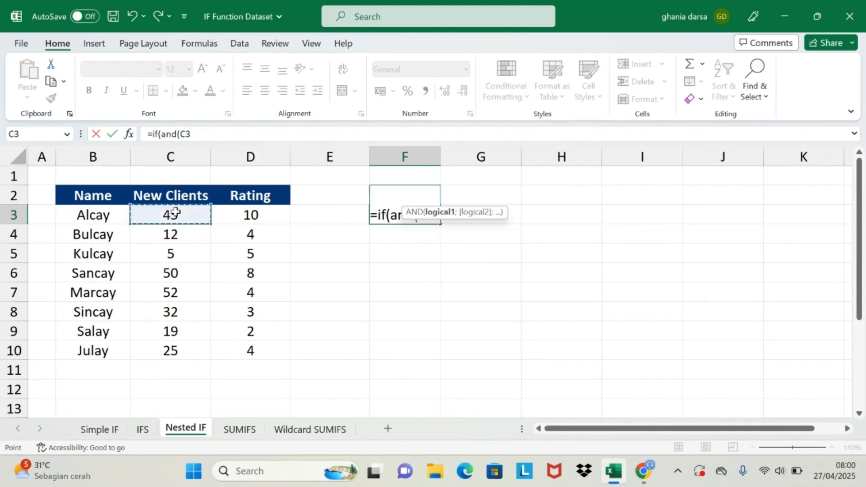
type(">")
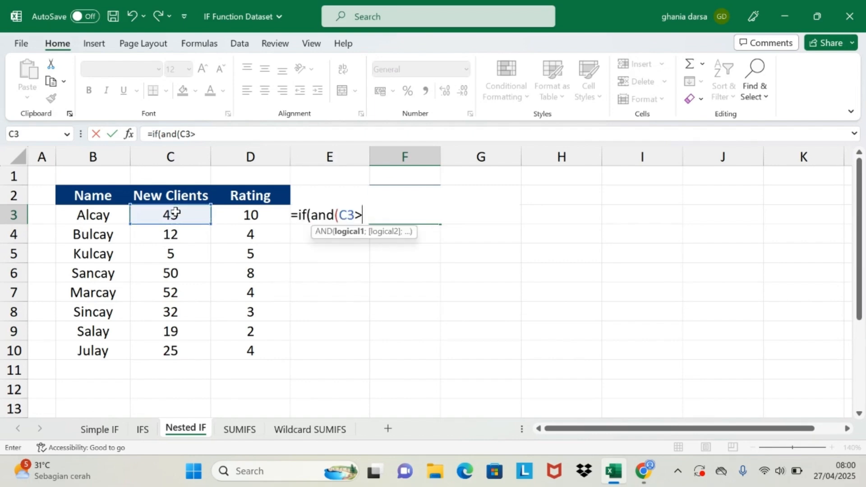
type("20;")
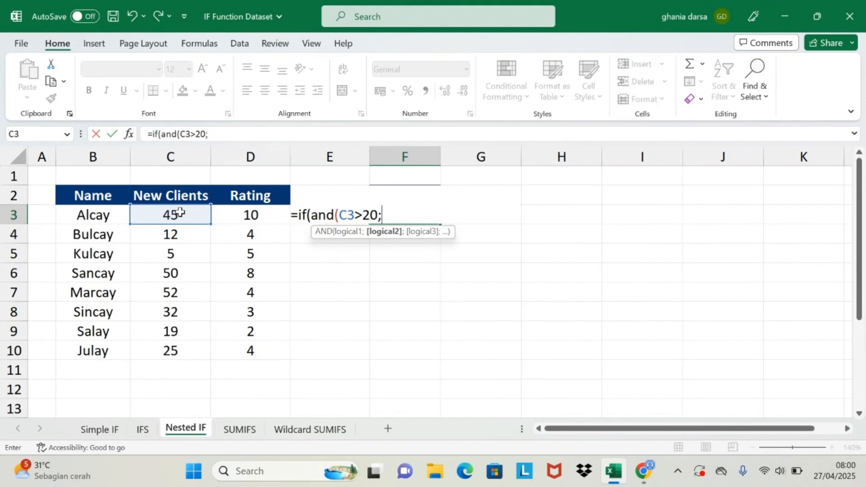
left_click(244, 215)
type(">")
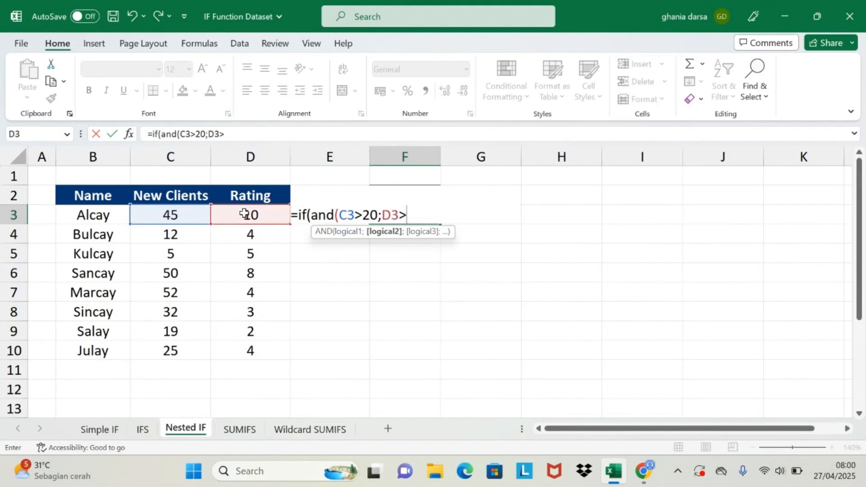
type("5)")
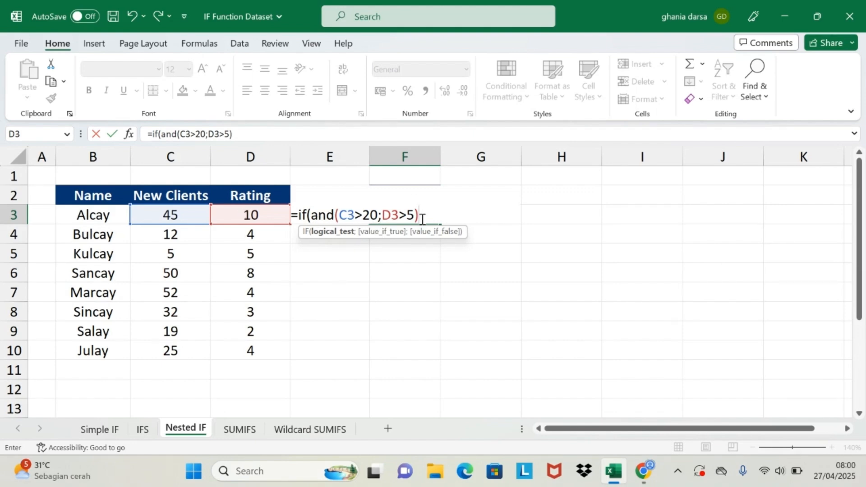
Complete F3's IF formula to return "Yes" when true and "No" when false, and fill it down to F10.
type(";")
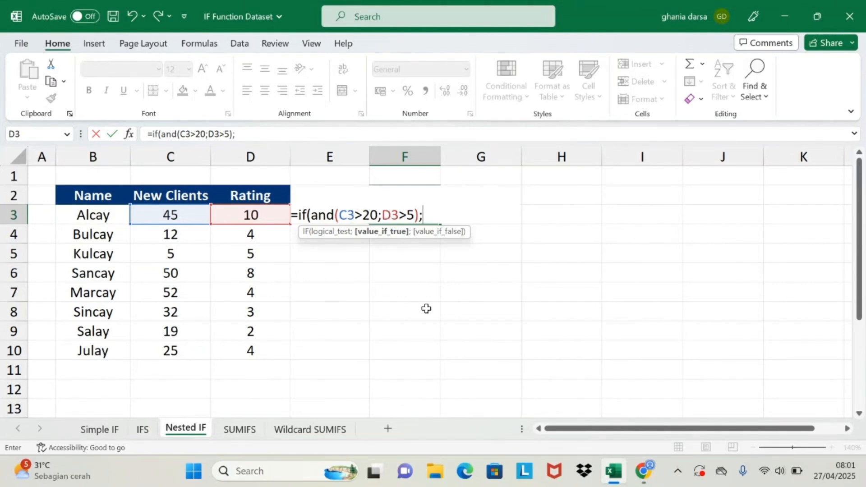
type("\"Yes\"")
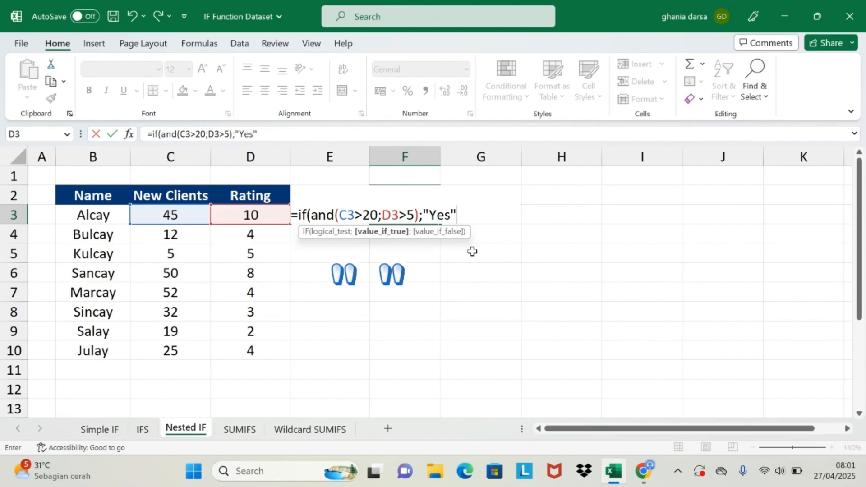
type(";")
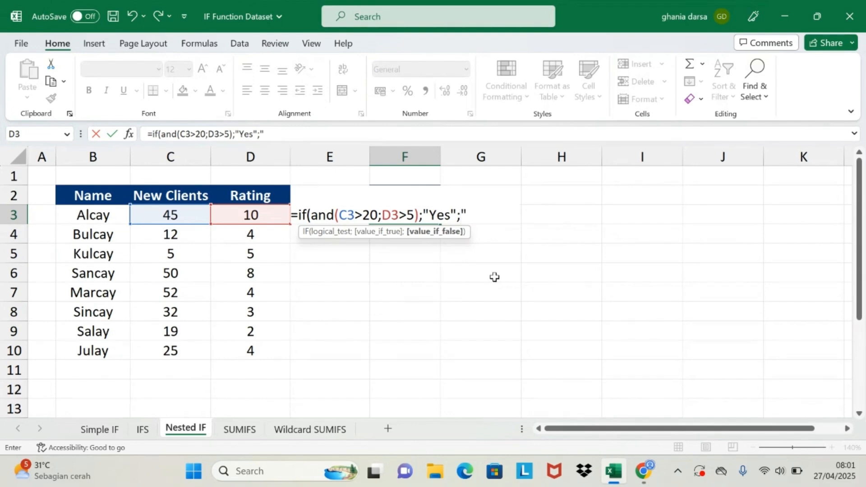
type("No\")")
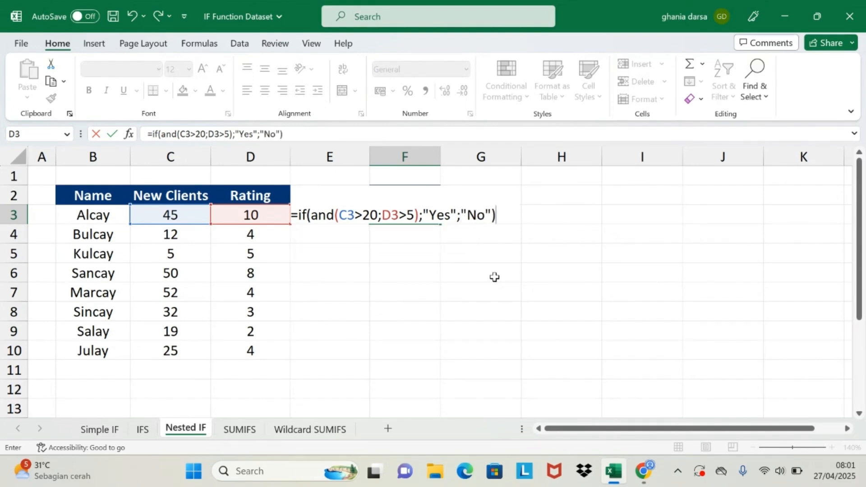
key("Return")
key("Up")
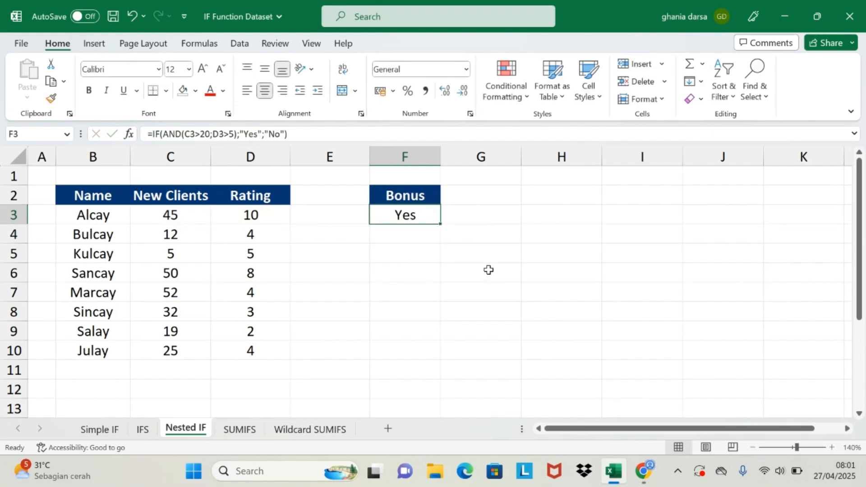
left_click_drag(441, 224, 433, 350)
key("ctrl+z")
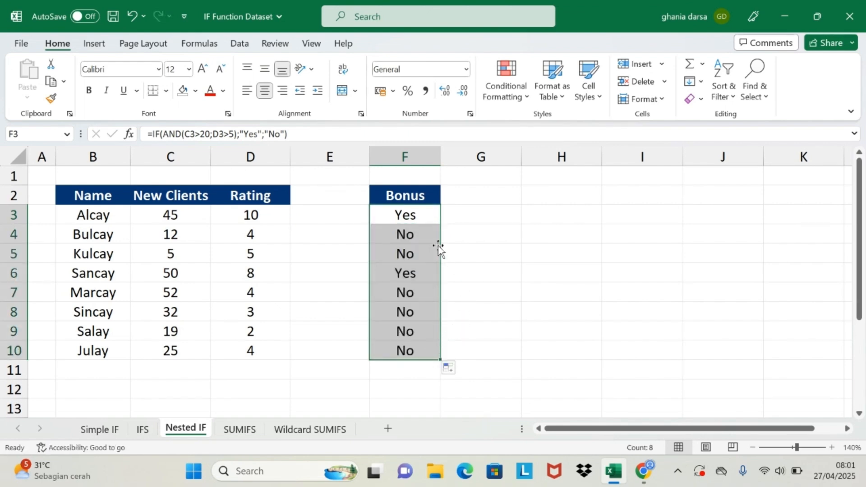
Check the bonus result in F8 against its New Clients value in C8 and Rating in D8.
left_click(420, 216)
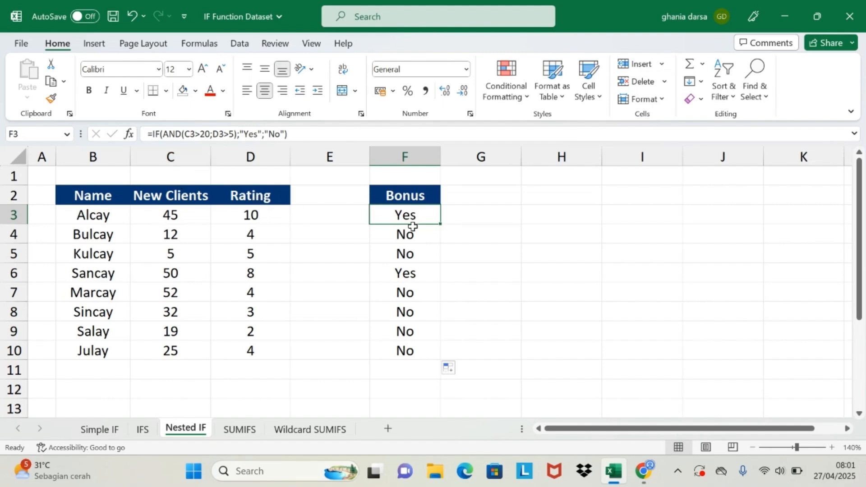
left_click(406, 312)
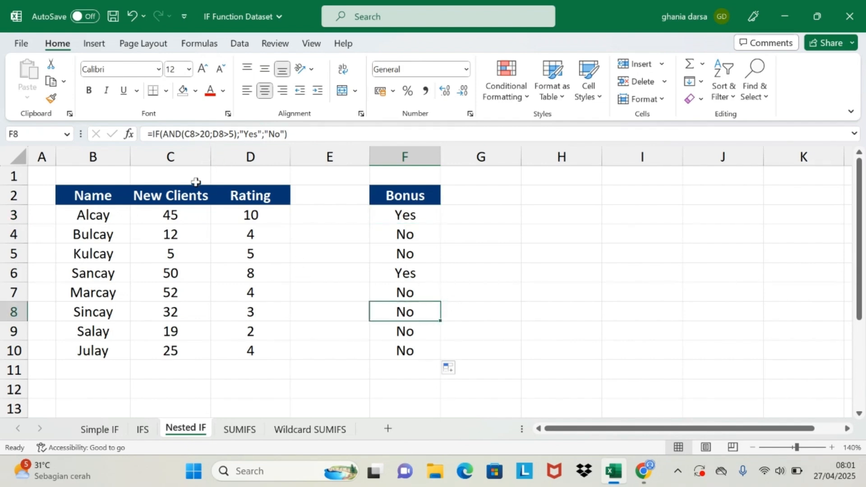
left_click(171, 311)
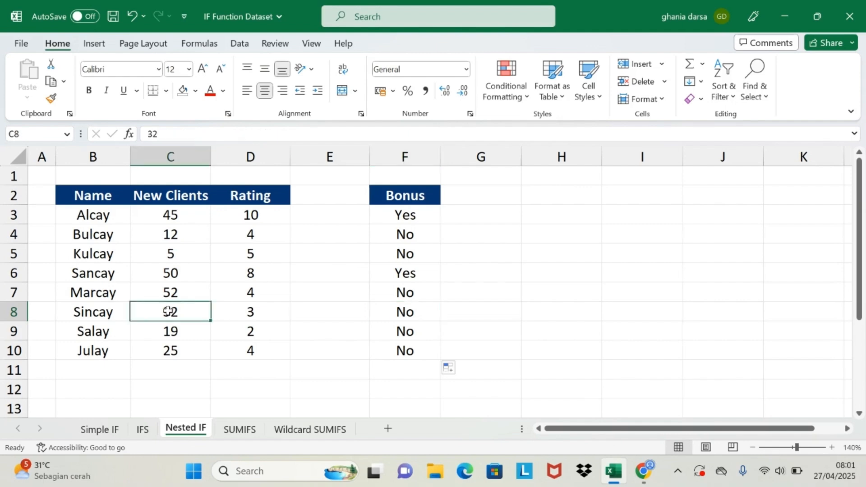
left_click(418, 316)
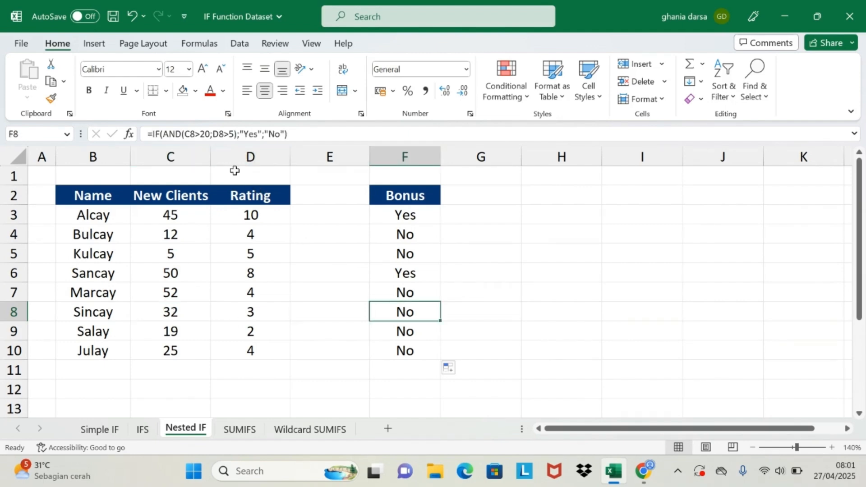
left_click(251, 313)
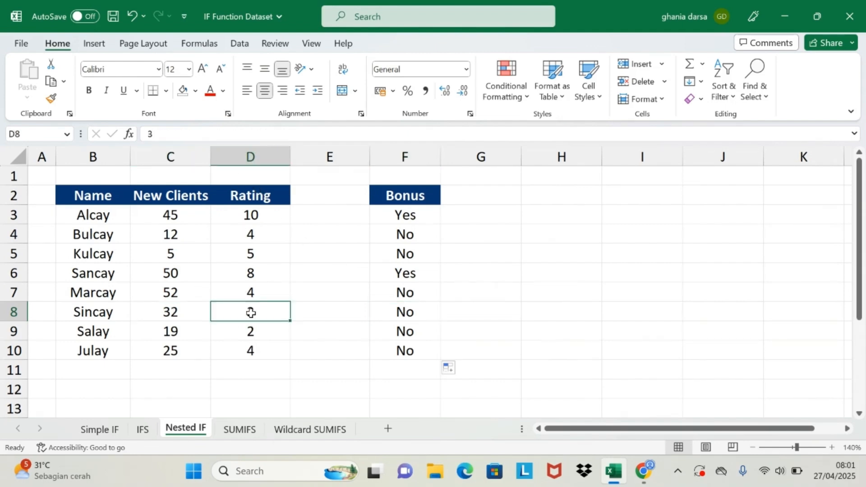
left_click(408, 317)
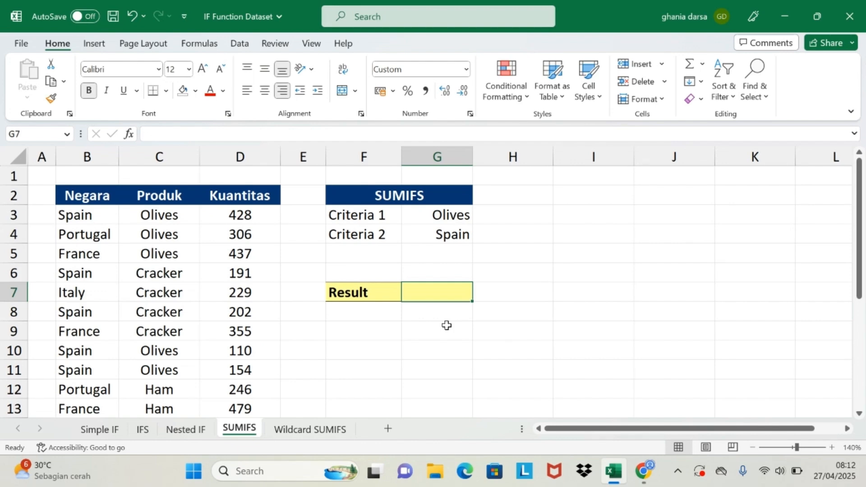
On the SUMIFS sheet, review the Negara, Produk and Kuantitas headings of the data table.
key("Left")
key("Left")
key("Left")
key("Left")
key("Left")
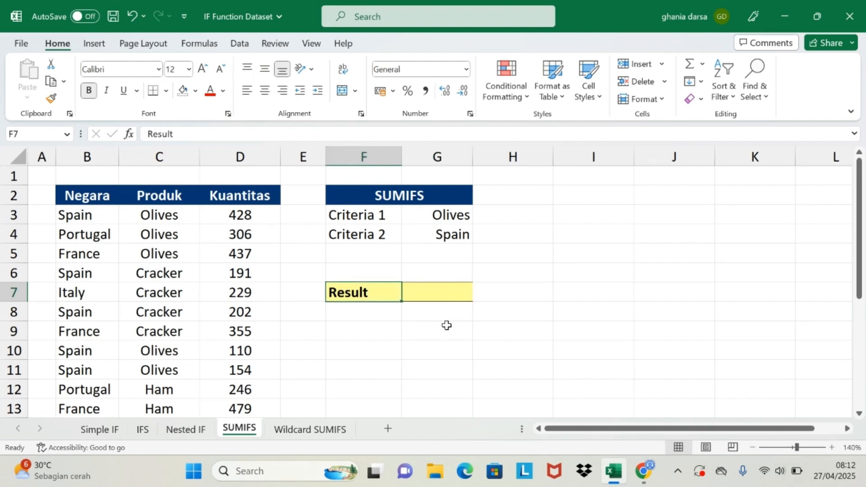
key("Up")
key("Up")
key("Up")
key("Up")
key("Up")
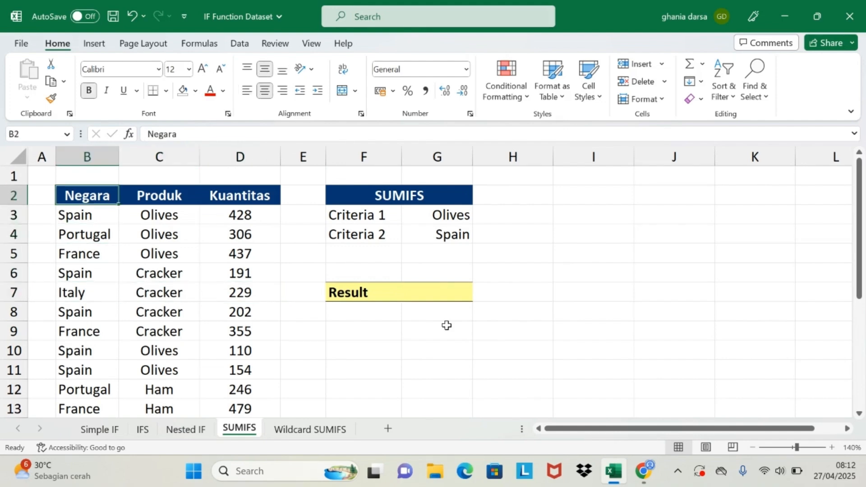
key("Right")
key("Right")
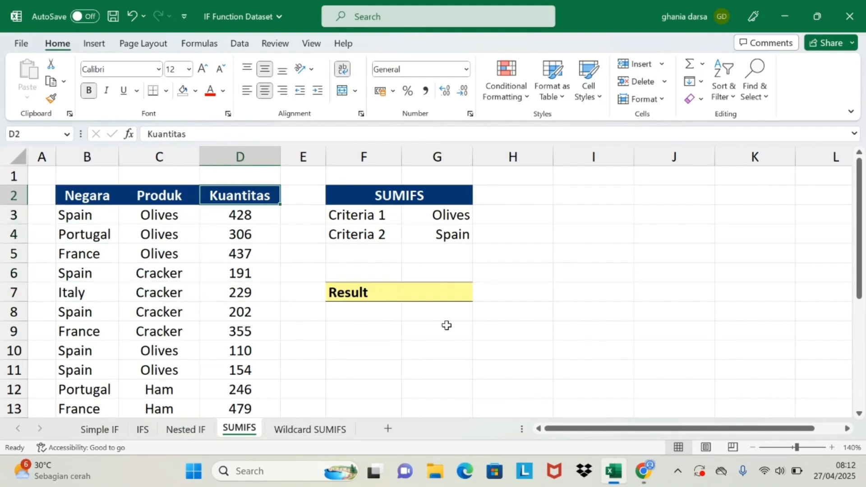
Review the two SUMIFS criteria listed in F3:G4.
key("Right")
key("Right")
key("Down")
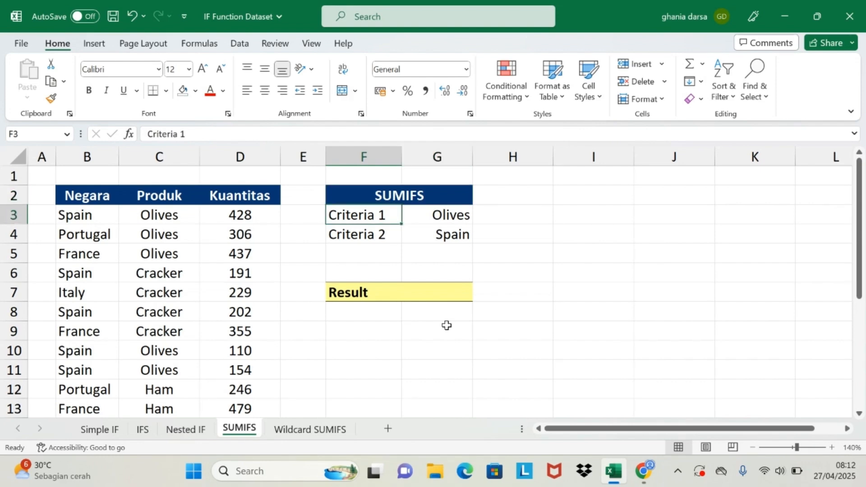
key("Right")
key("Down")
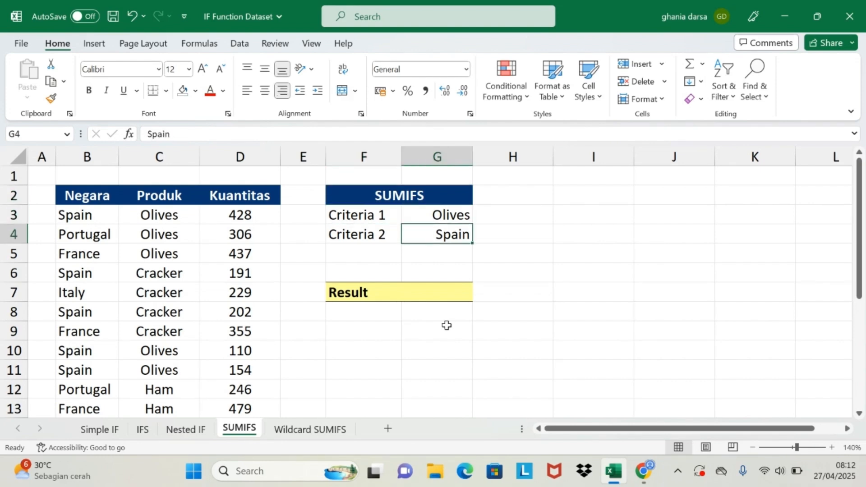
key("Left")
key("Right")
Start a SUMIFS formula in Result cell G7 with the Kuantitas values D3:D18 as the sum range.
key("Down")
key("Down")
key("Down")
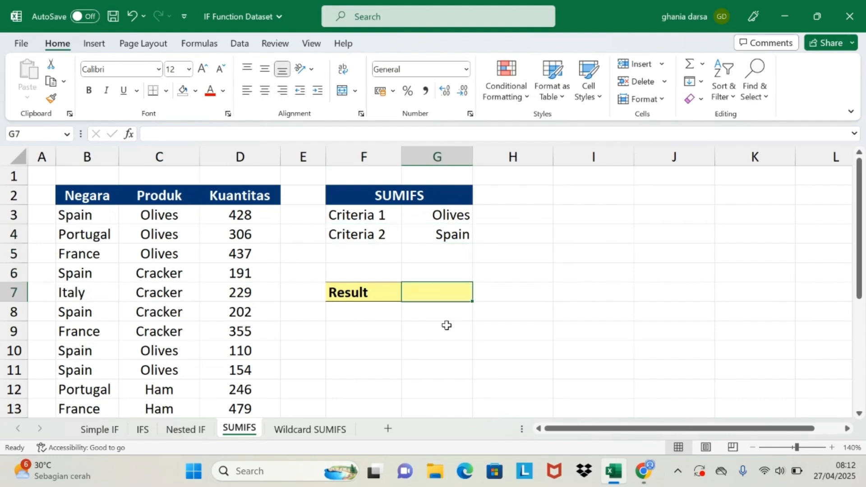
type("=s")
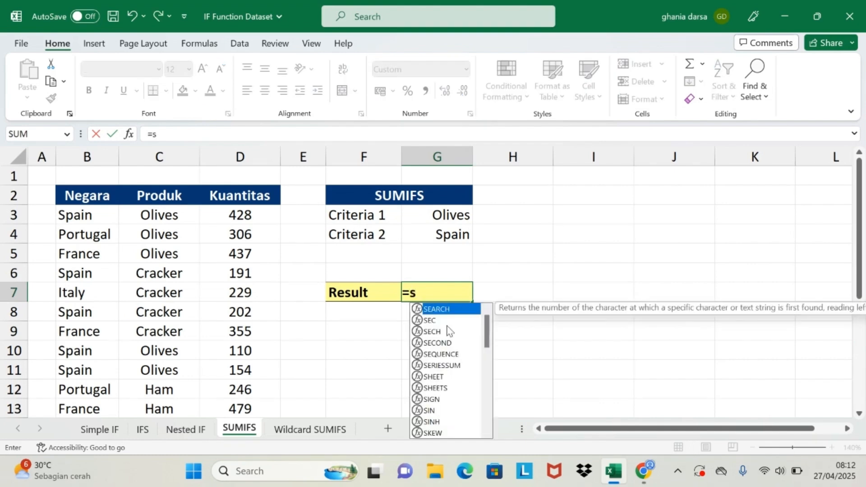
type("umifs")
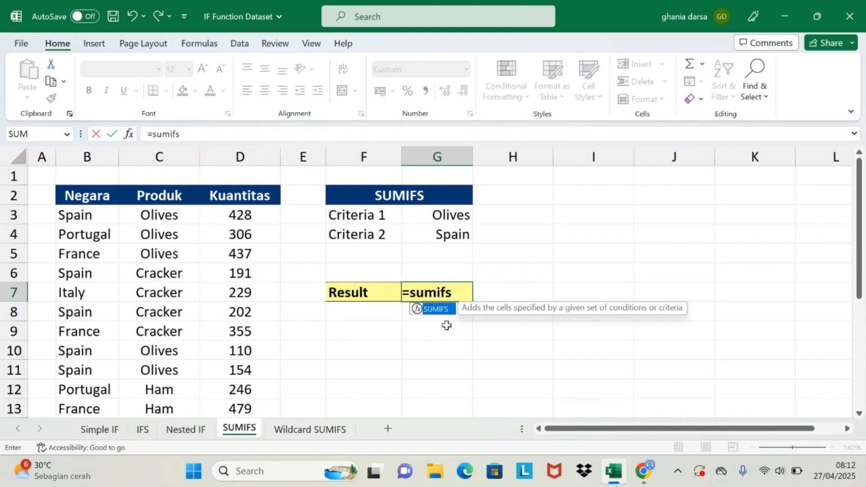
type("(")
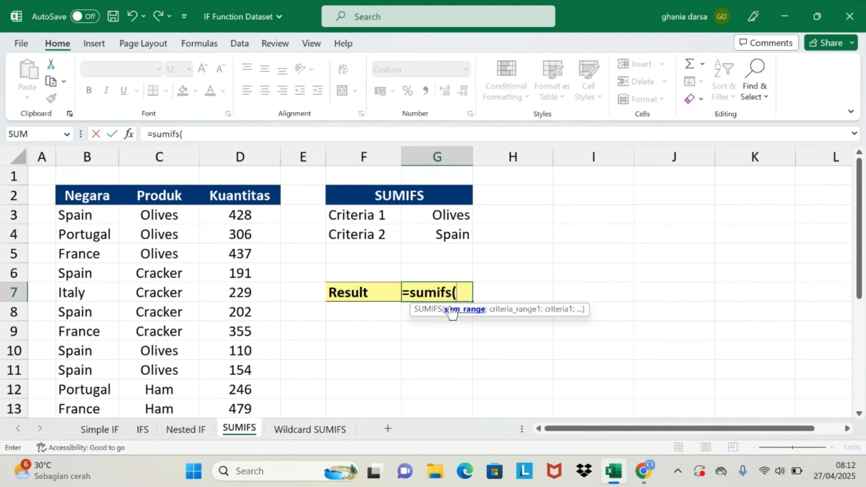
left_click(240, 217)
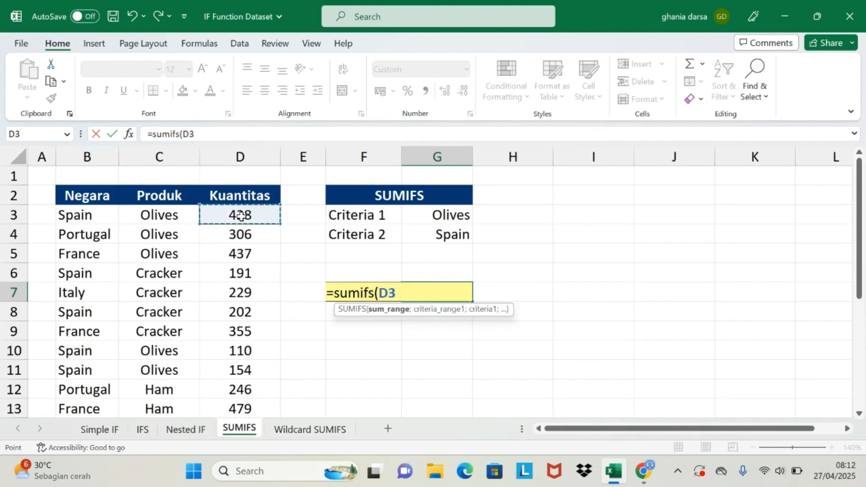
key("ctrl+shift+Down")
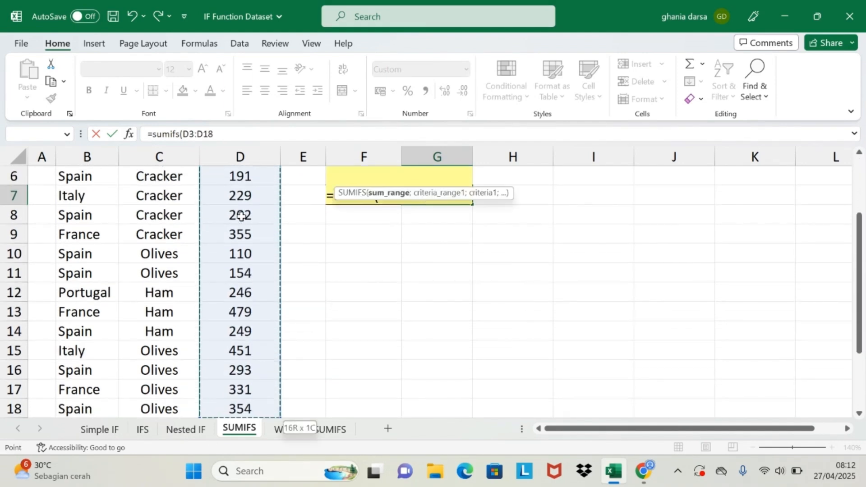
scroll(376, 323, "up", 2)
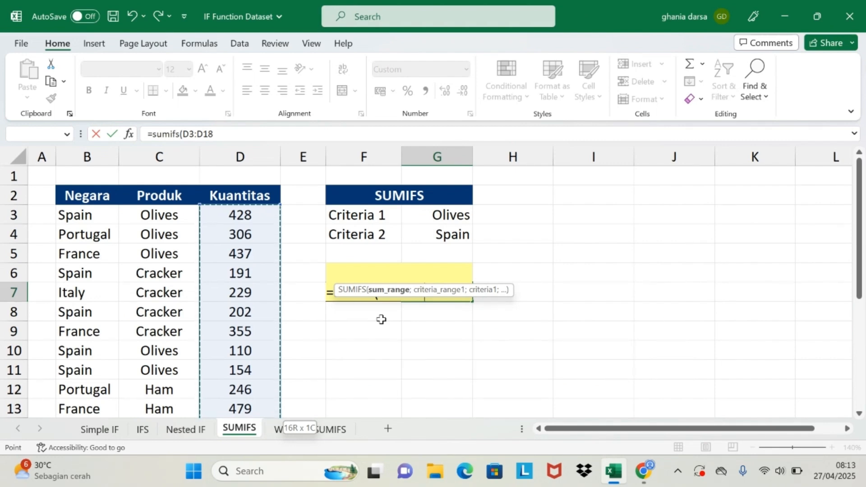
type(";")
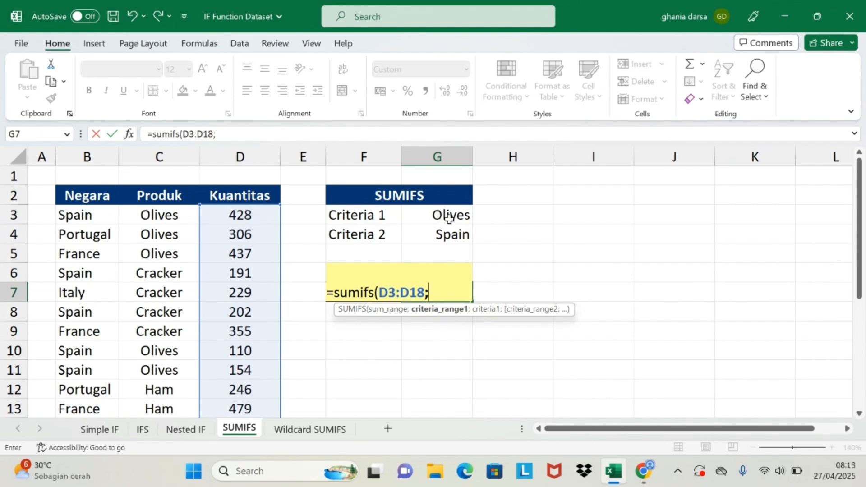
Add the Produk range C3:C18 as the first criteria range in the SUMIFS formula, with G3 as its criterion.
left_click(172, 217)
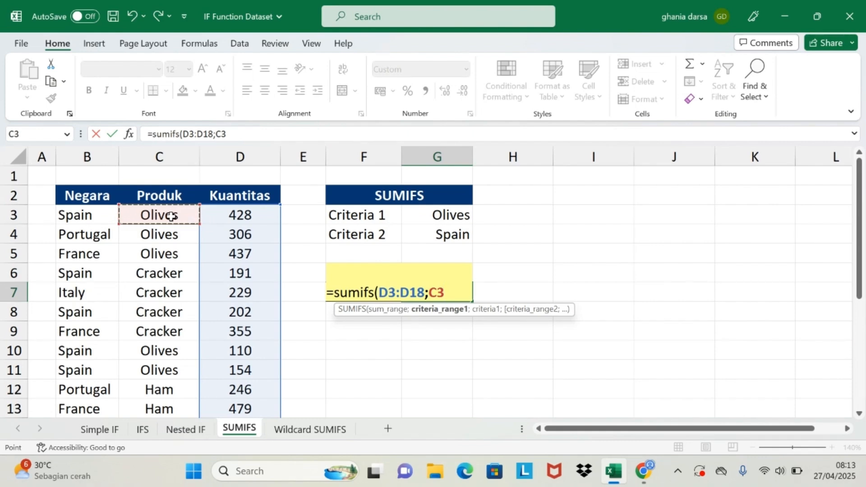
key("ctrl+shift+Down")
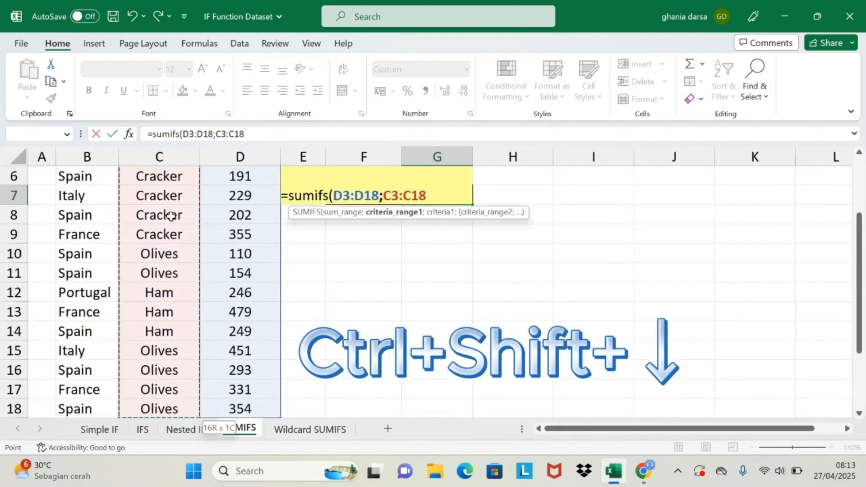
type(";")
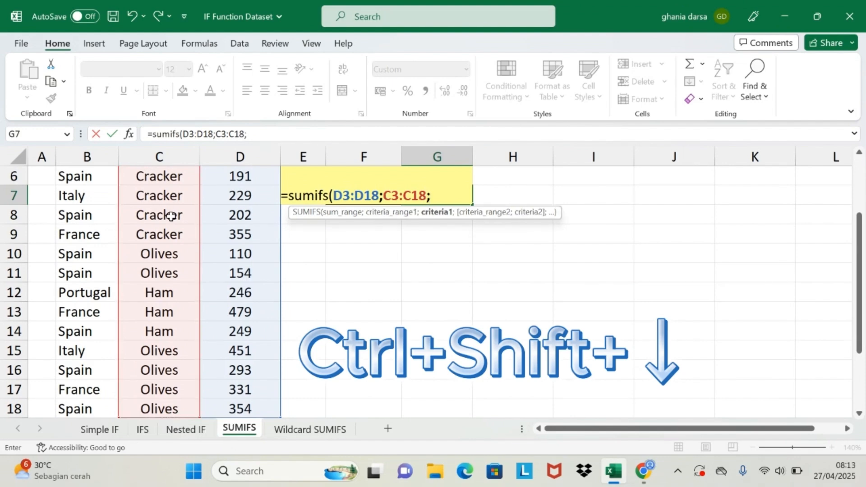
scroll(639, 303, "up", 2)
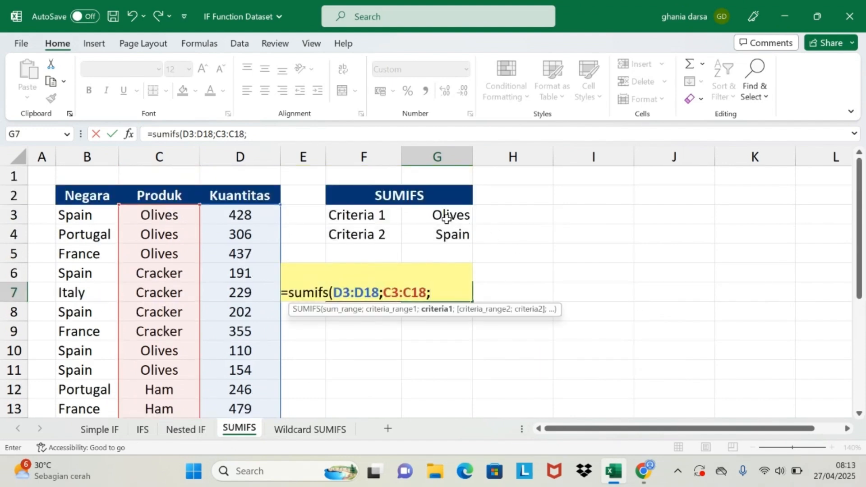
left_click(446, 219)
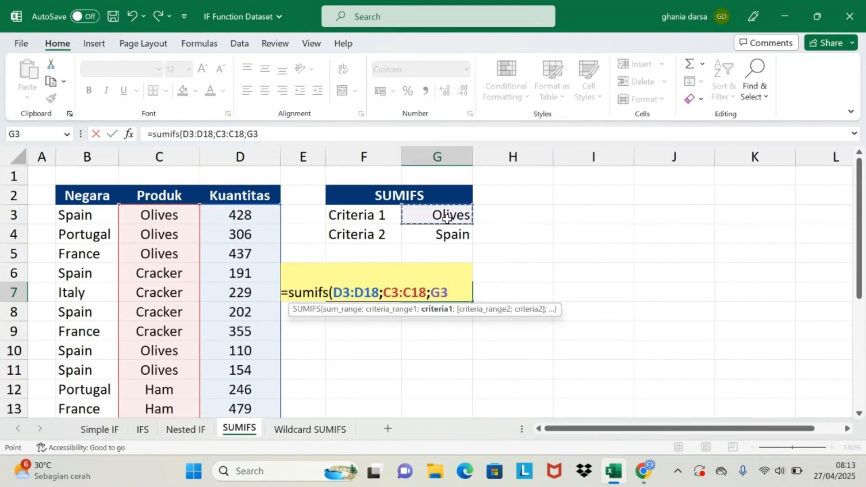
type(";")
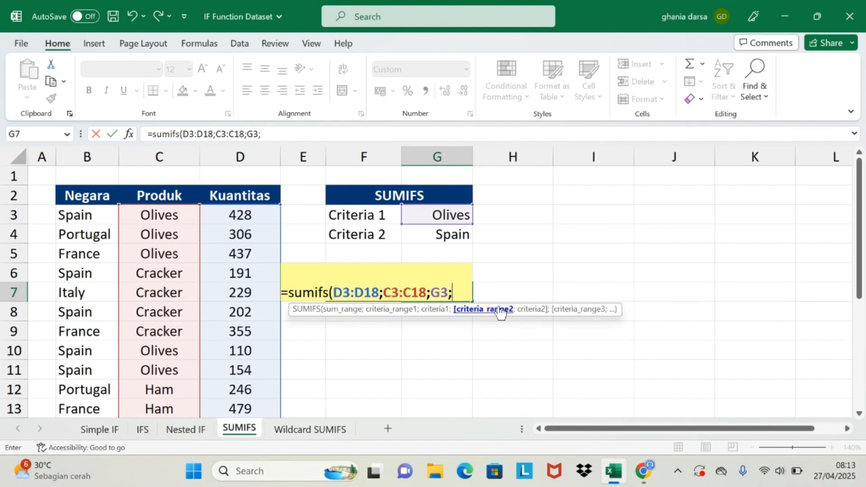
Add the Negara range B3:B18 with criterion G4 as the second condition and complete the SUMIFS formula.
left_click(88, 217)
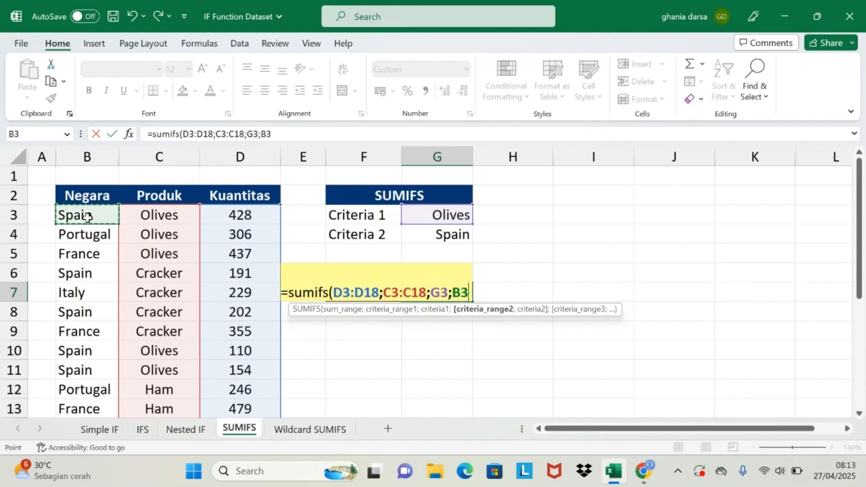
key("ctrl+shift+Down")
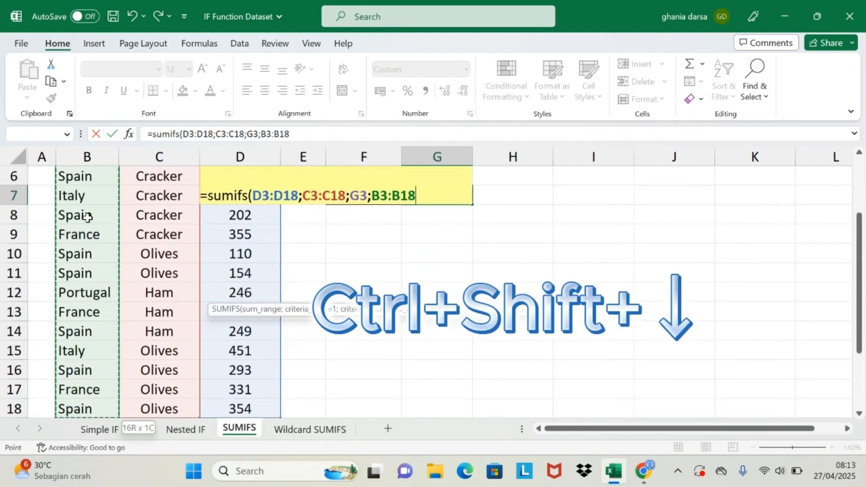
type(";")
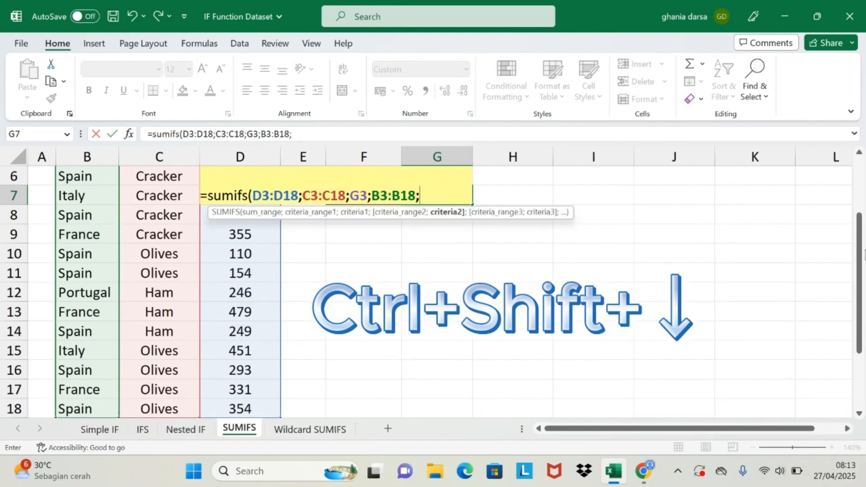
scroll(528, 275, "up", 2)
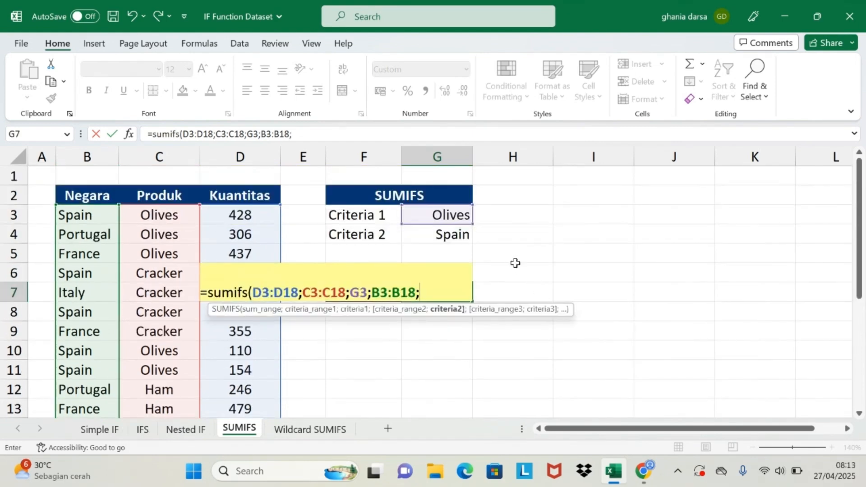
left_click(448, 236)
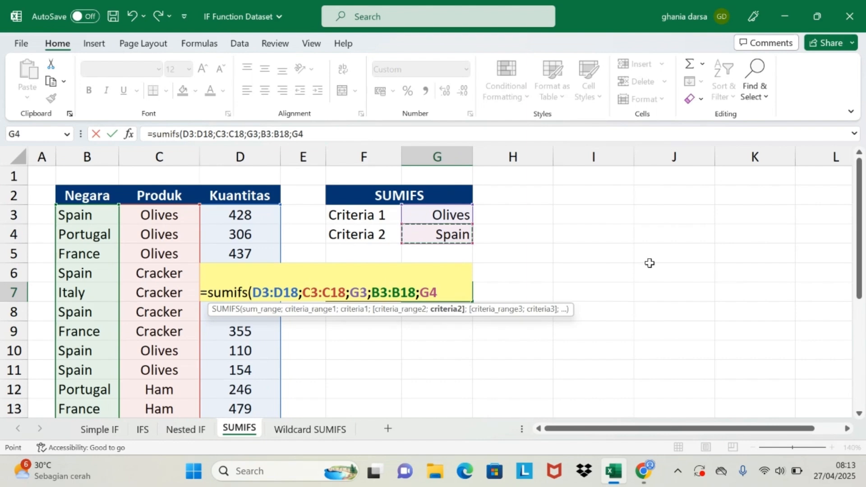
key("Return")
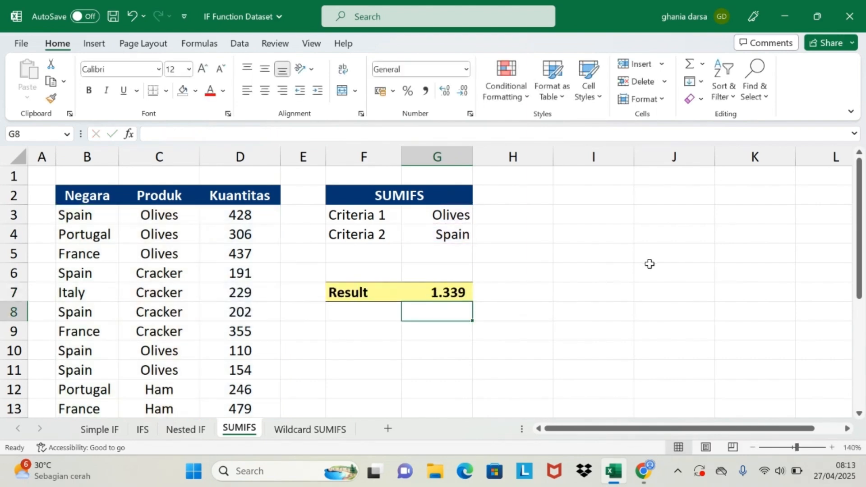
Check the SUMIFS result in G7 against the product and country criteria in G3 and G4.
key("Up")
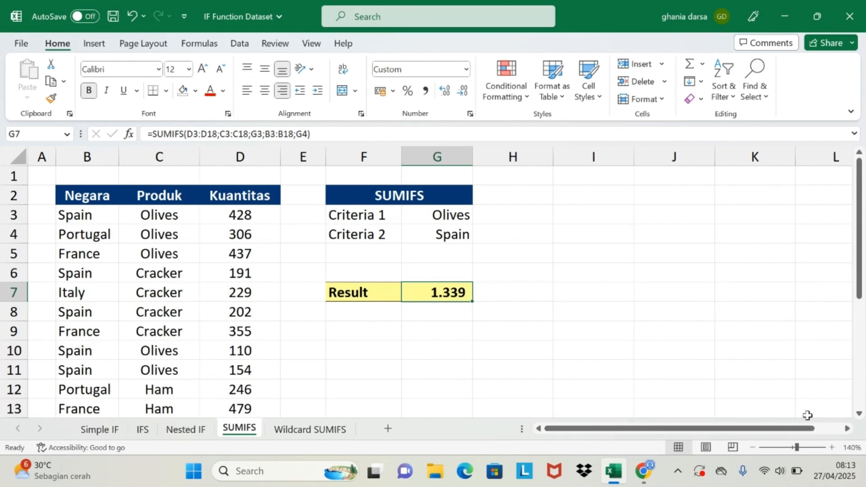
left_click(451, 220)
left_click(454, 232)
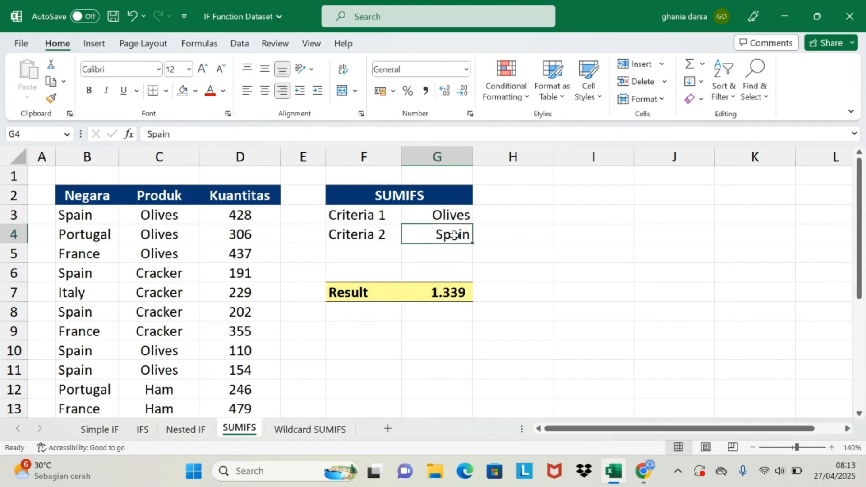
left_click(459, 290)
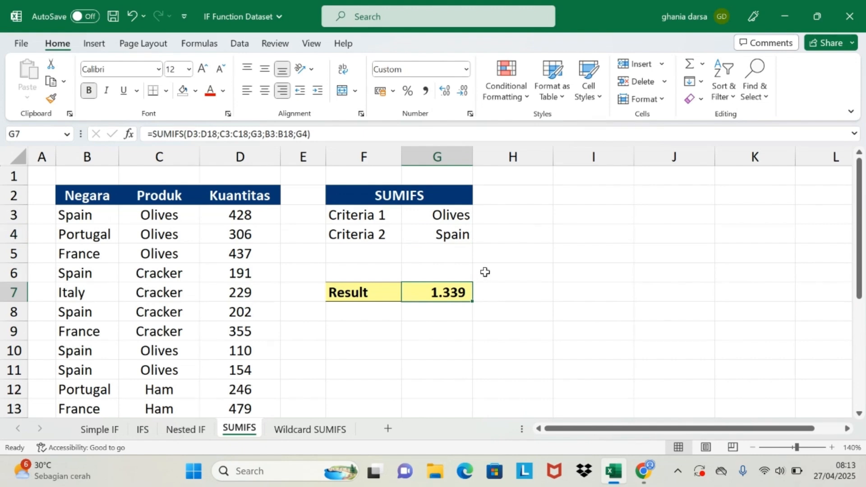
Change Criteria 2 in G4 to Italy and check the recalculated result in G7.
left_click(443, 236)
type("I")
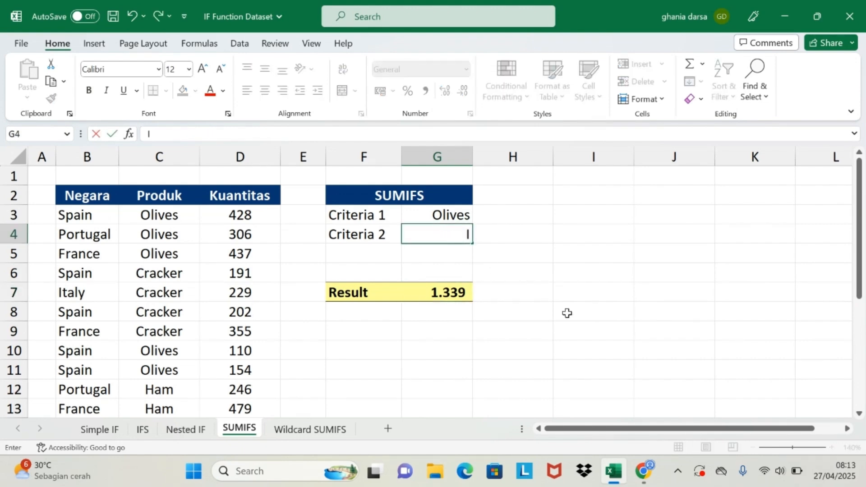
type("taly")
key("Return")
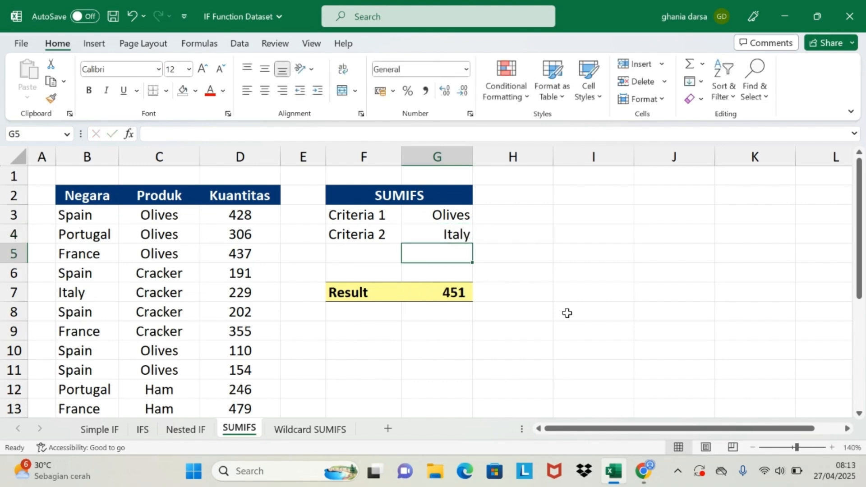
key("Down")
key("Down")
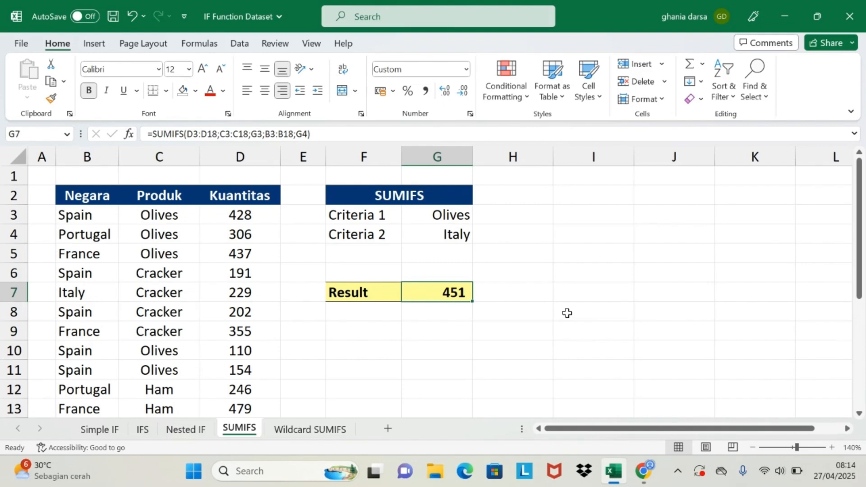
Change Criteria 1 in G3 to Cracker and check the recalculated result in G7.
key("Up")
key("Up")
key("Up")
key("Up")
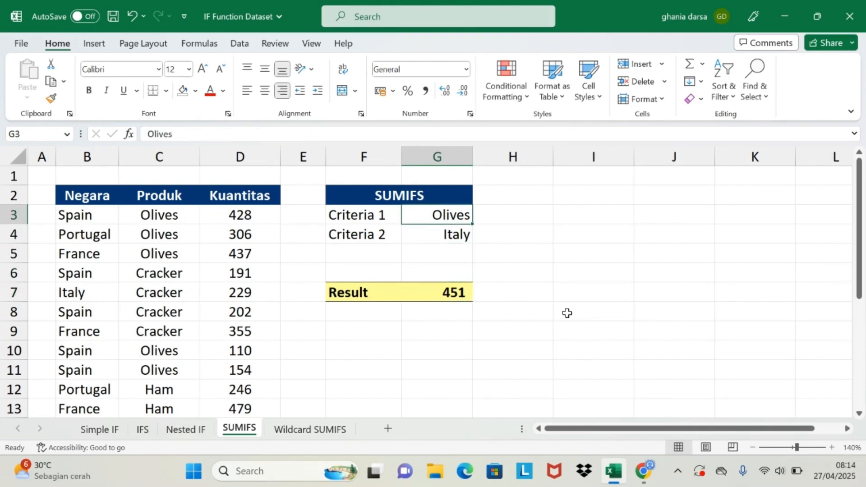
type("Cracker'")
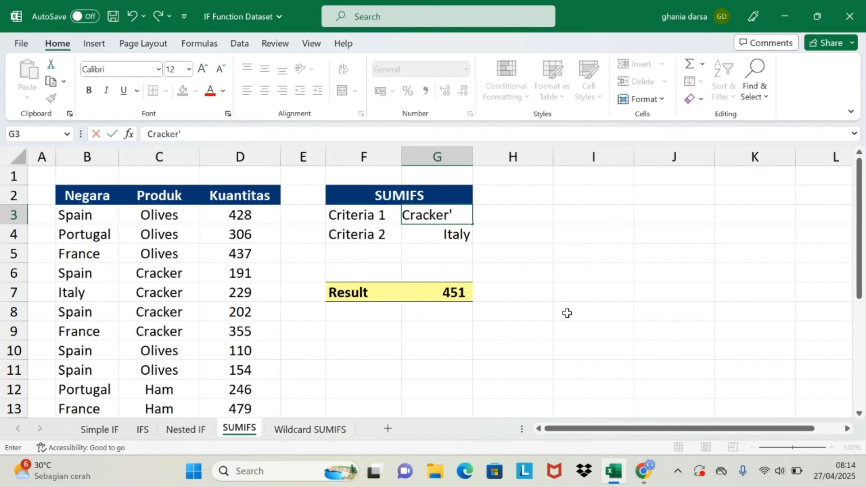
key("Return")
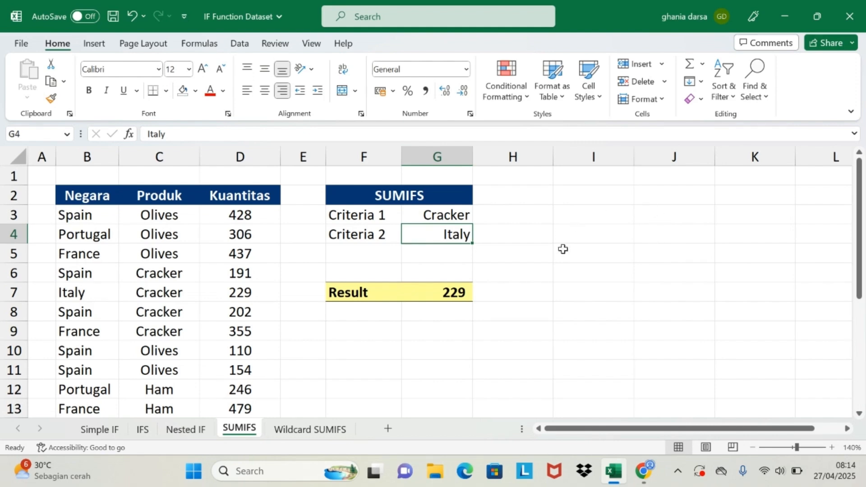
left_click(455, 293)
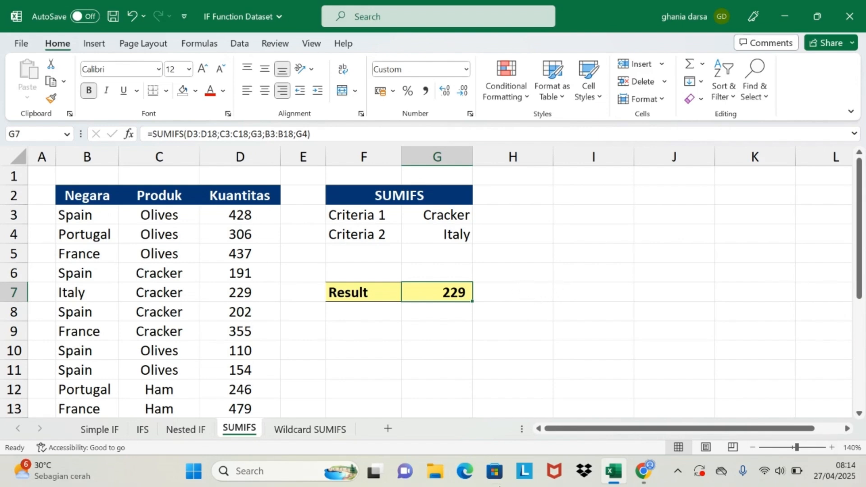
Review the Order ID header and first entry on the Wildcard SUMIFS sheet, and return to the SUMIFS sheet for comparison.
mouse_move(643, 476)
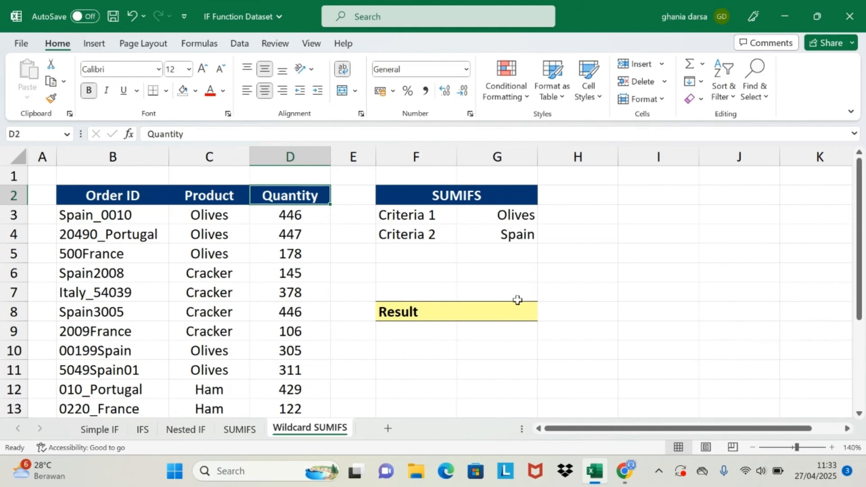
left_click(88, 220)
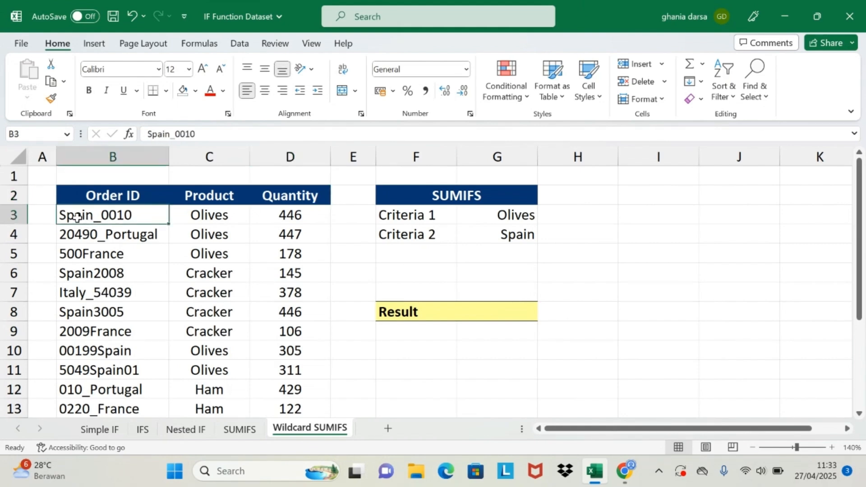
left_click(96, 195)
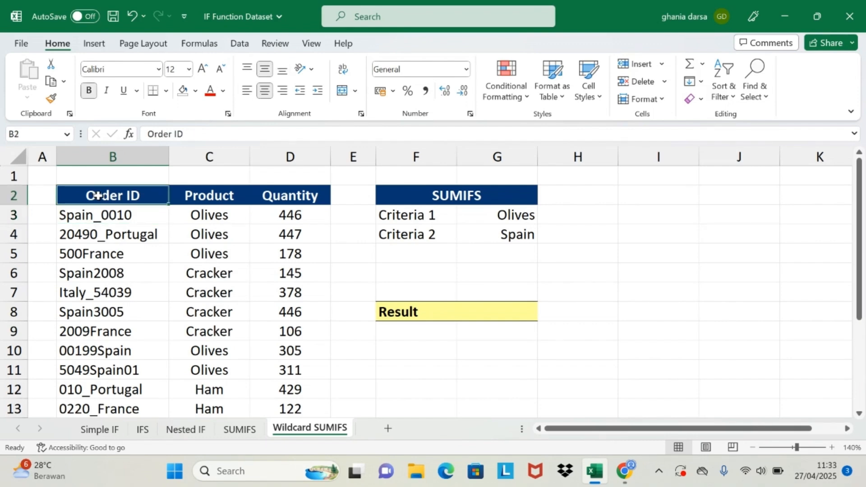
left_click(106, 214)
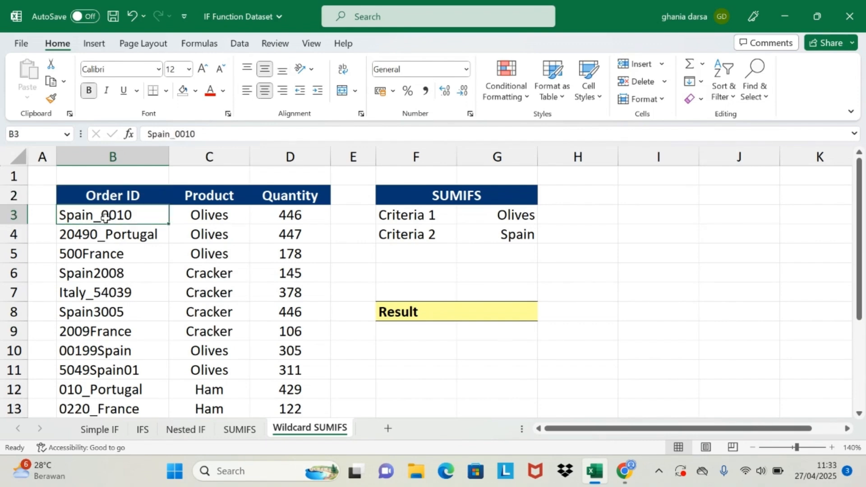
left_click(239, 430)
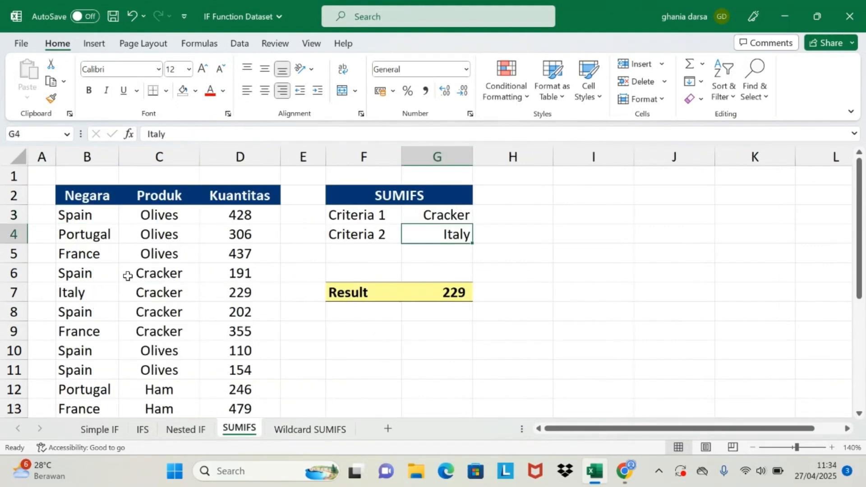
Compare the first country entry in B3 of the SUMIFS sheet with the Order ID entries in B3 and B11 of Wildcard SUMIFS.
left_click(95, 221)
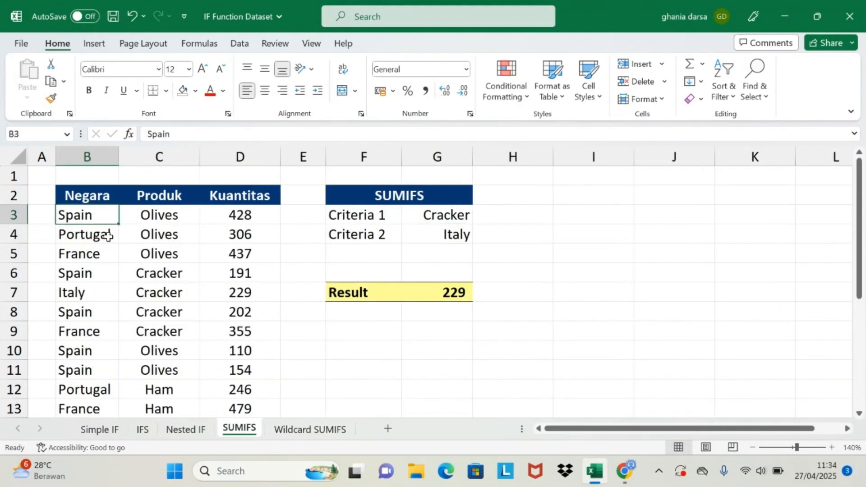
left_click(305, 432)
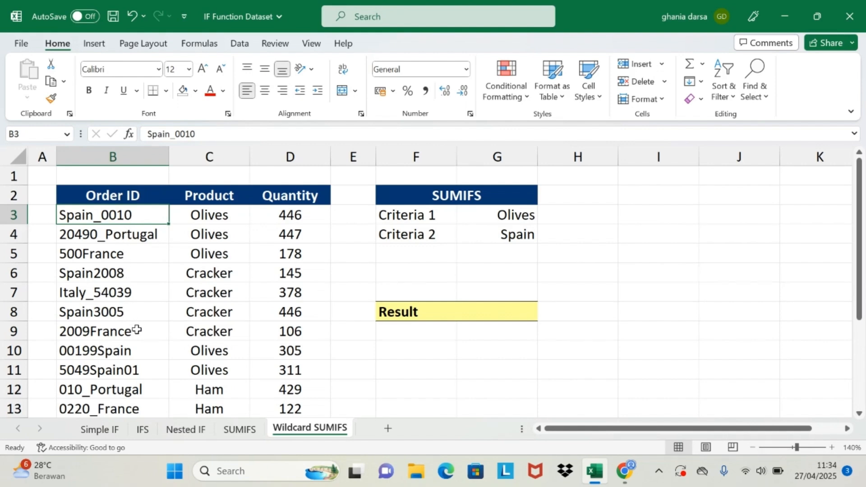
left_click_drag(202, 134, 173, 138)
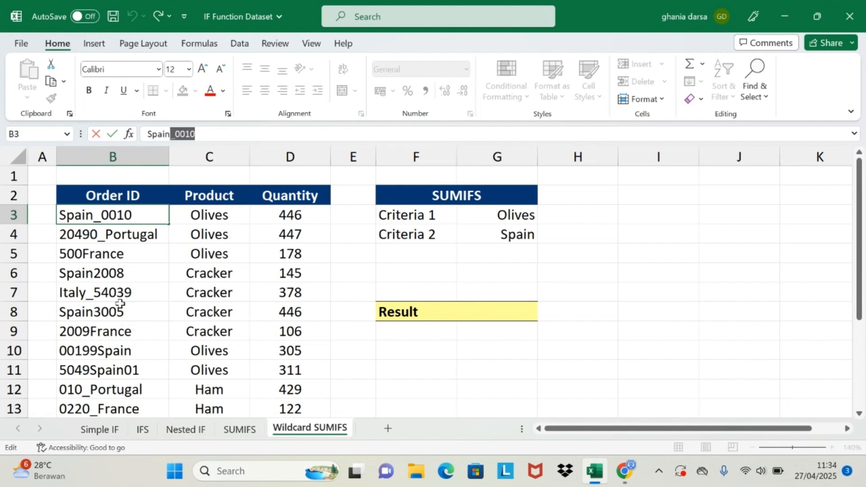
left_click(105, 373)
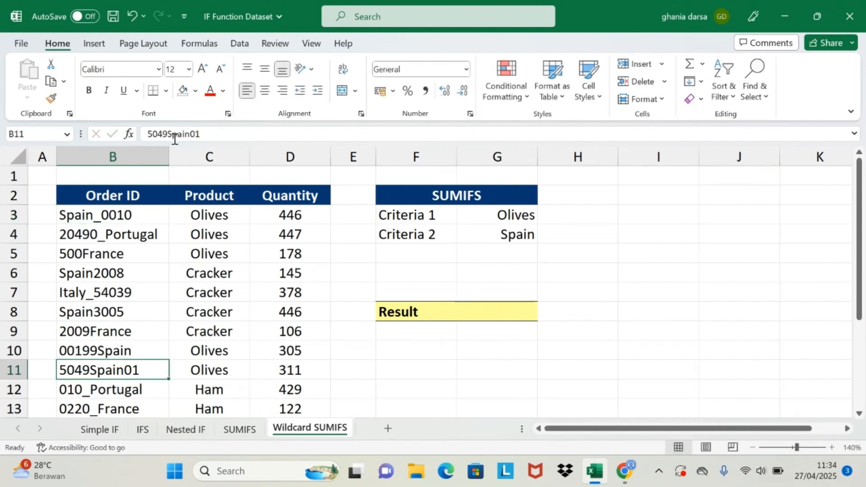
Start a SUMIFS formula in Result cell G8 with the Quantity range D3:D18 as the sum range.
left_click(467, 311)
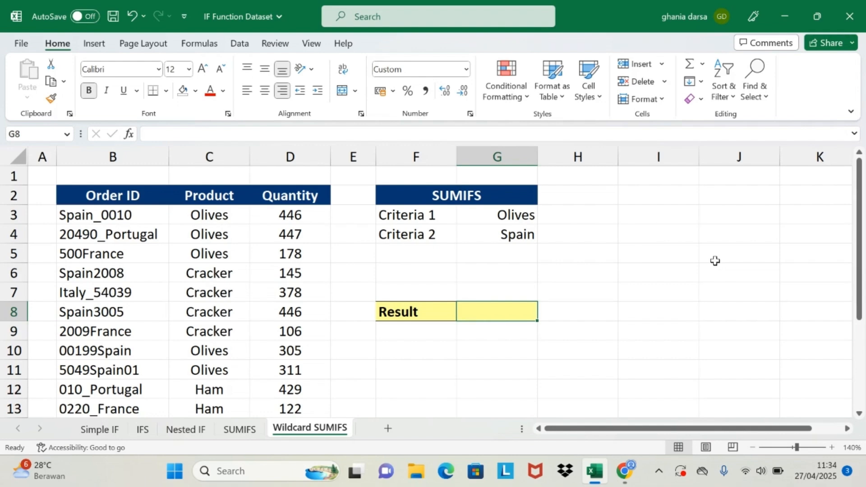
type("=sumifs")
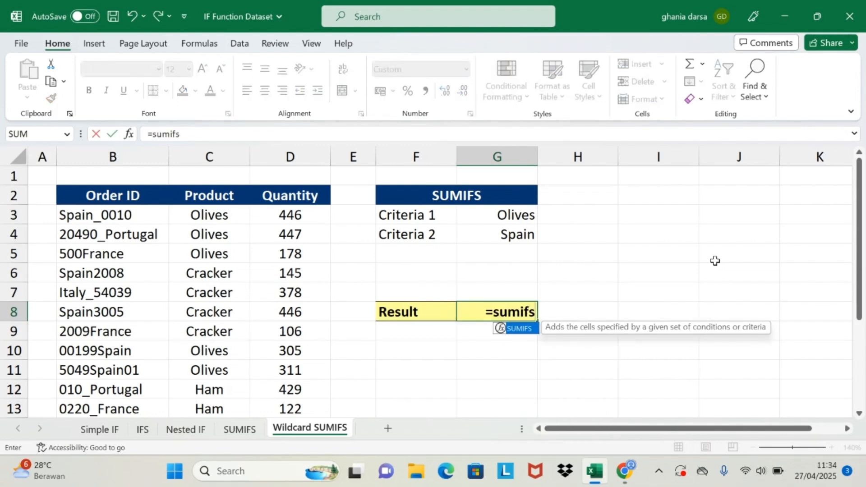
type("(")
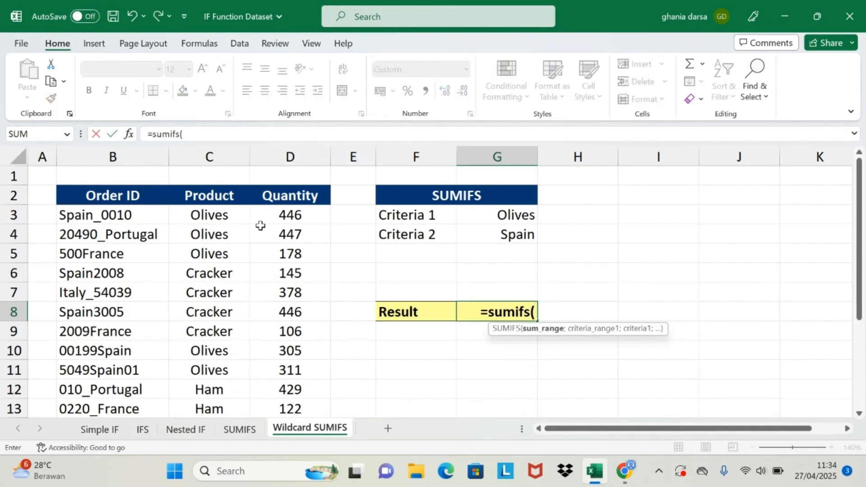
left_click(282, 219)
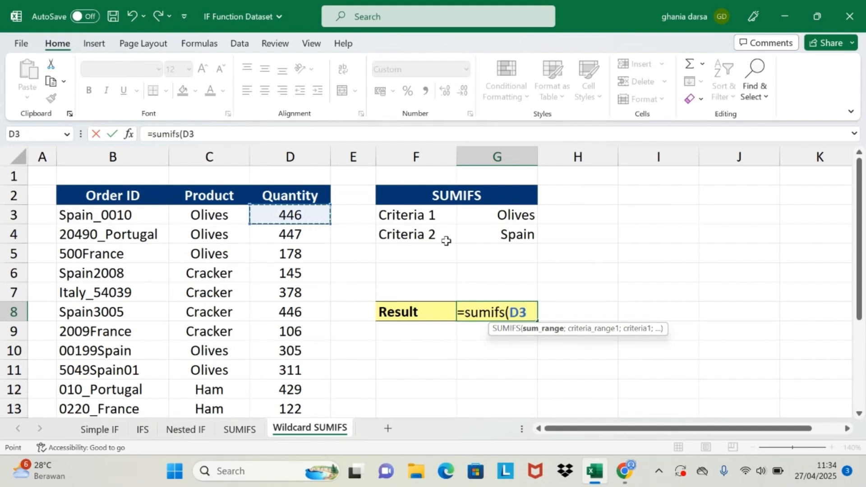
key("ctrl+shift+Down")
type(";")
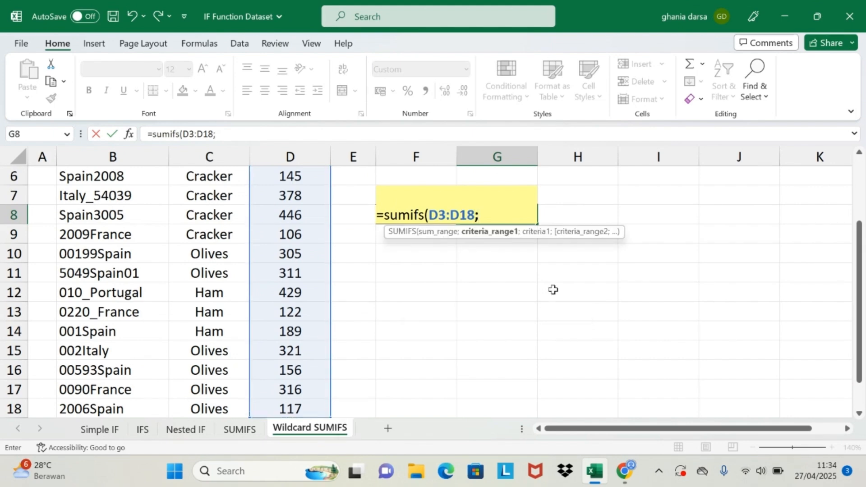
Add the Product range C3:C18 with criterion G3 as the first condition of the SUMIFS formula.
scroll(554, 290, "up", 2)
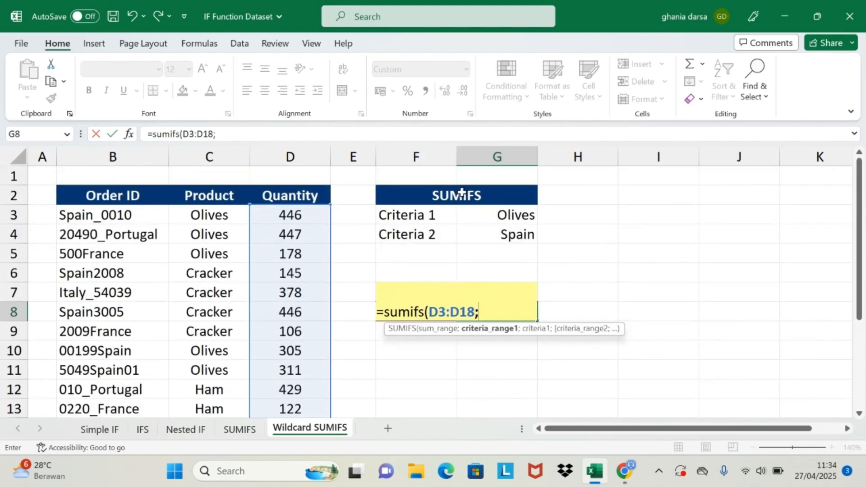
left_click(197, 214)
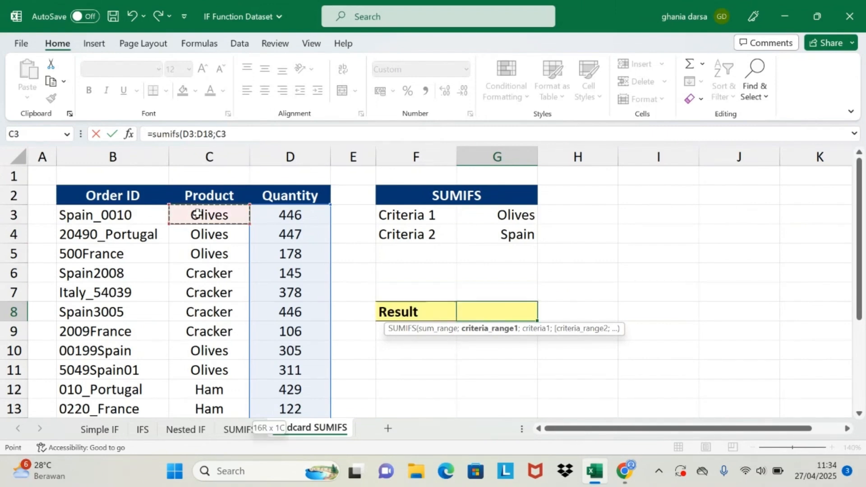
key("ctrl+shift+Down")
type(";")
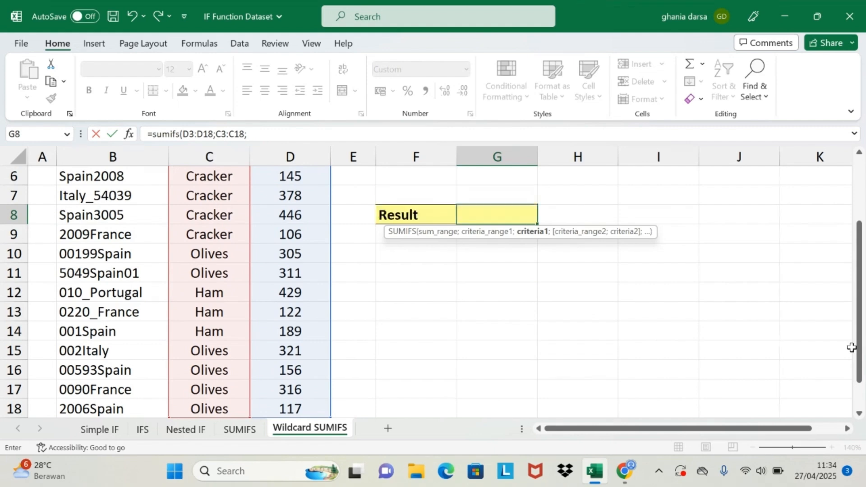
scroll(853, 348, "up", 2)
left_click(519, 215)
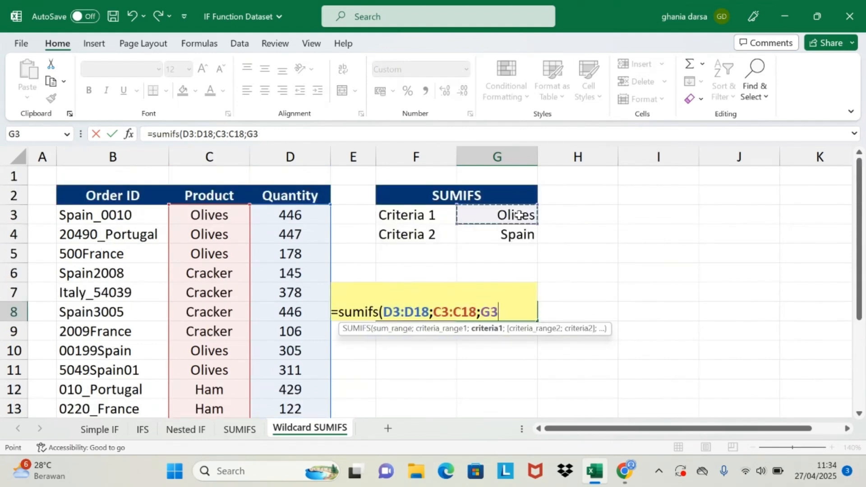
type(";")
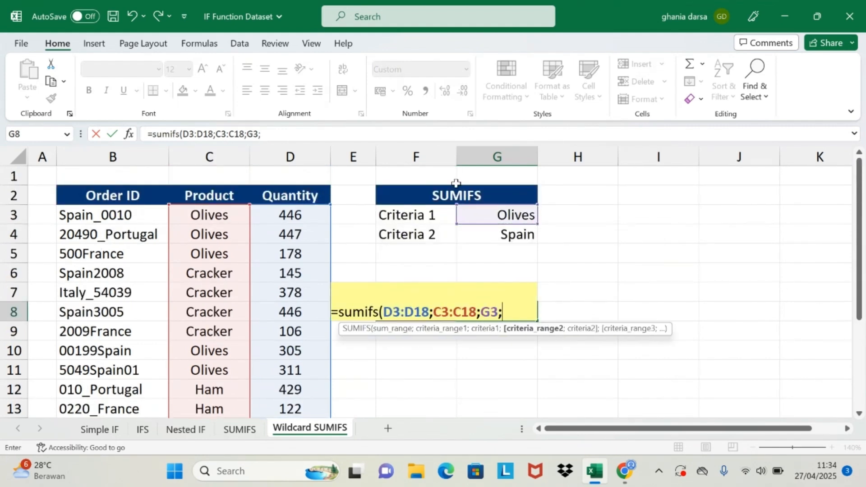
Add the Order ID range B3:B18 with criterion G4 as the second condition and complete the SUMIFS formula in G8.
left_click(90, 214)
key("ctrl+shift+Down")
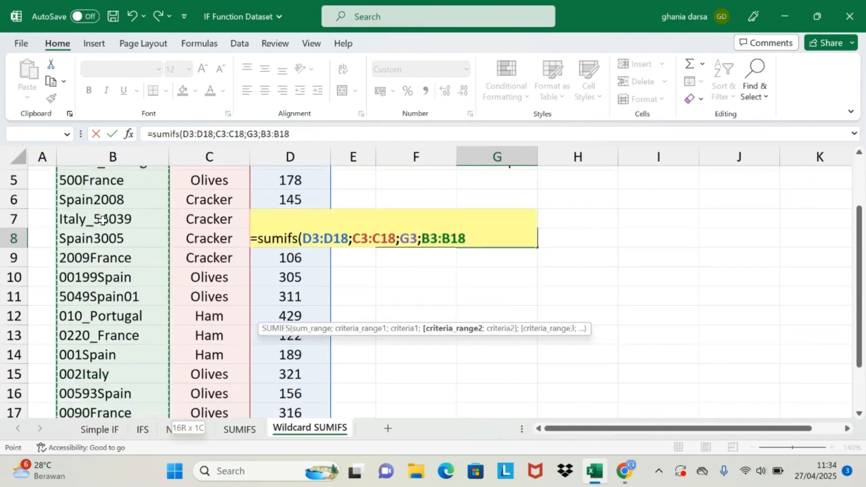
type(";")
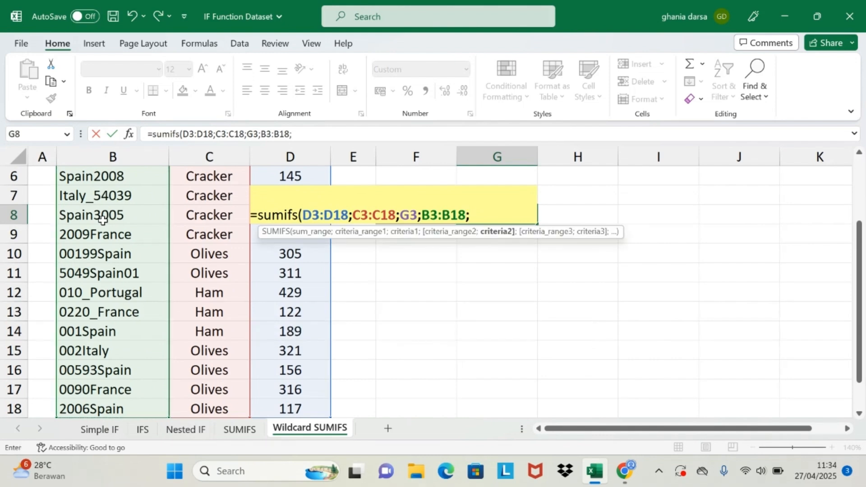
scroll(542, 271, "up", 2)
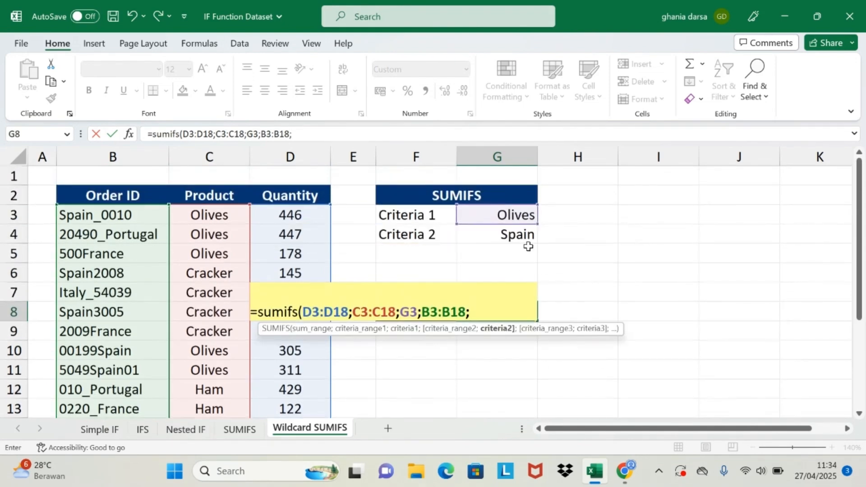
left_click(523, 235)
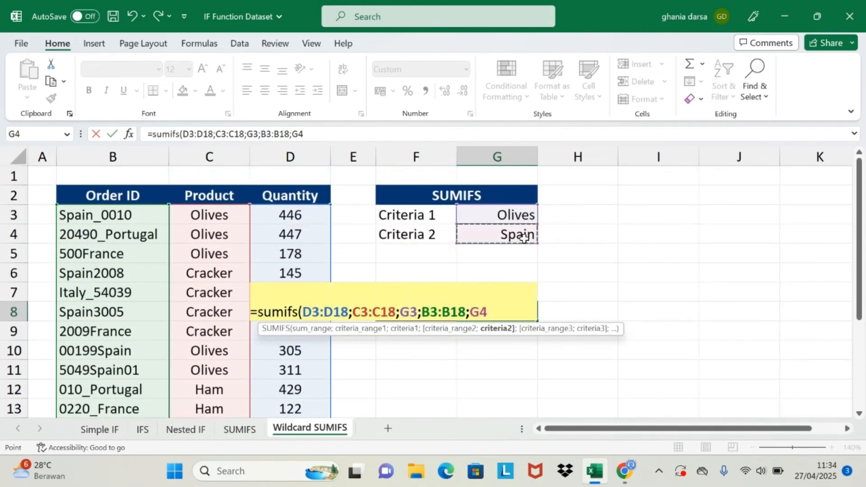
type(")")
key("Return")
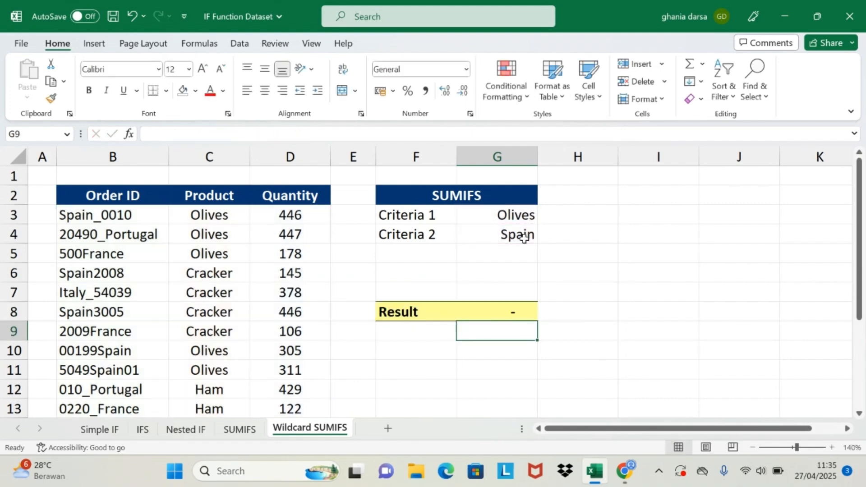
Check the G8 formula and compare the country criterion in G4 with the Order ID entries in B3 and B10.
key("Up")
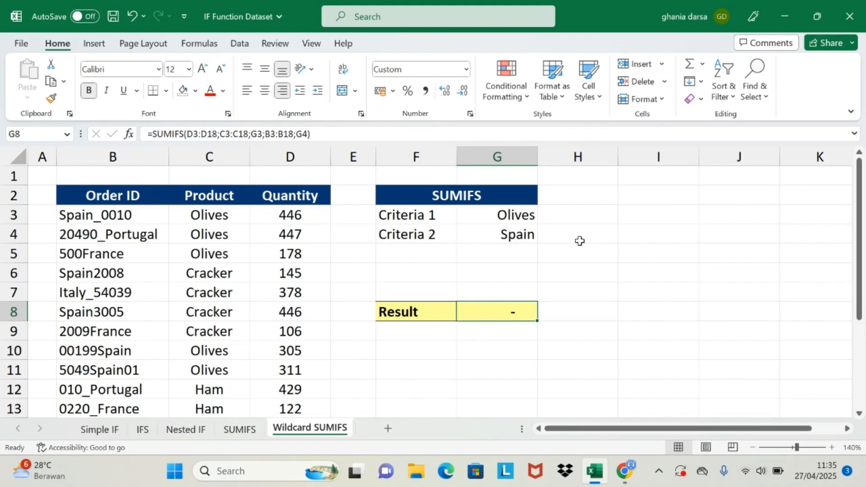
left_click(489, 238)
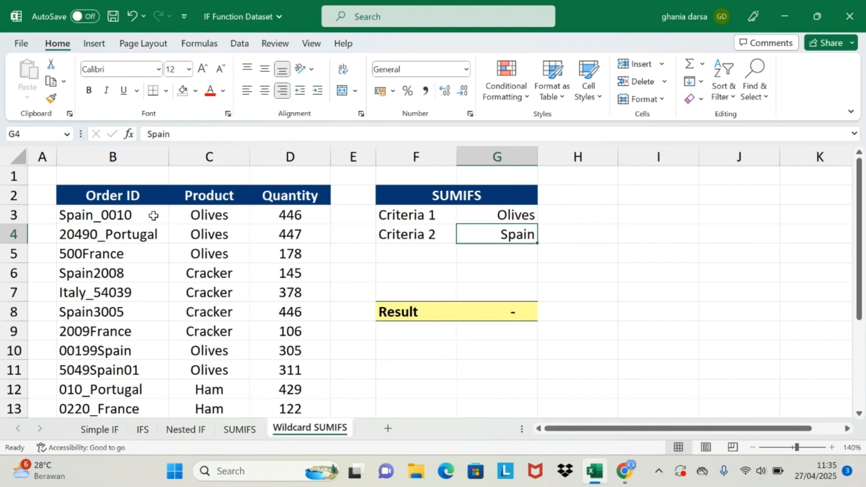
left_click(130, 216)
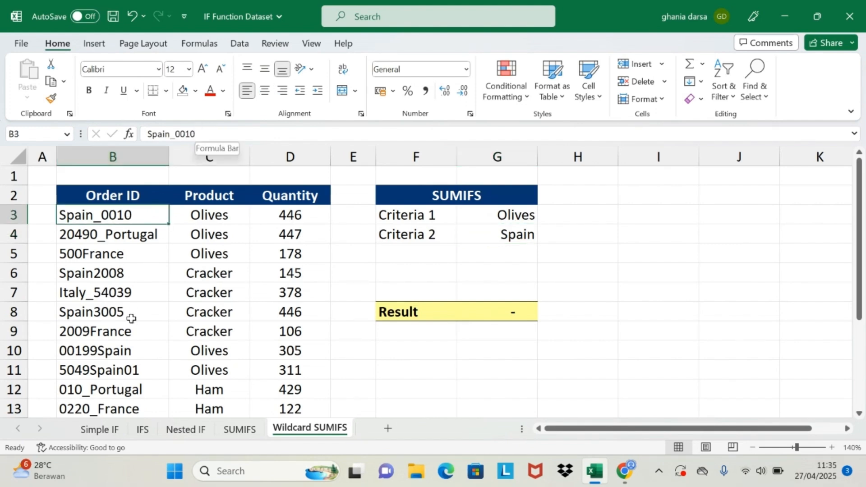
left_click(104, 351)
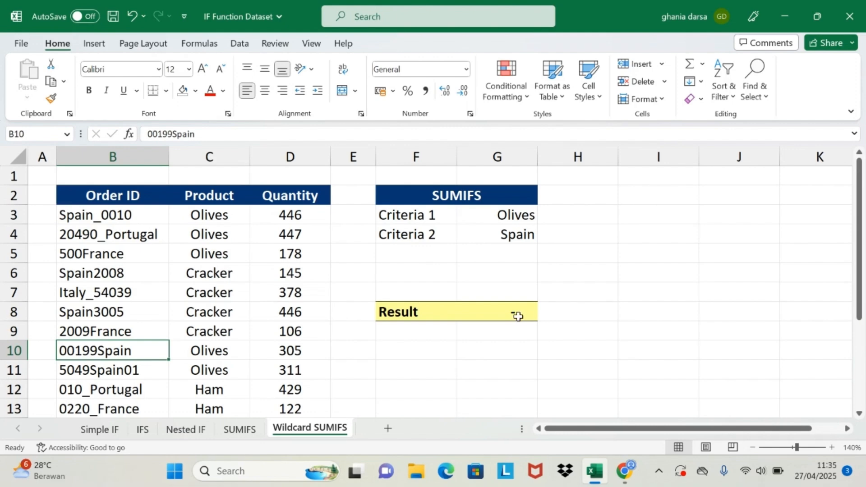
Insert the wildcard prefix "*"& before G4 in the SUMIFS formula in G8.
left_click(517, 313)
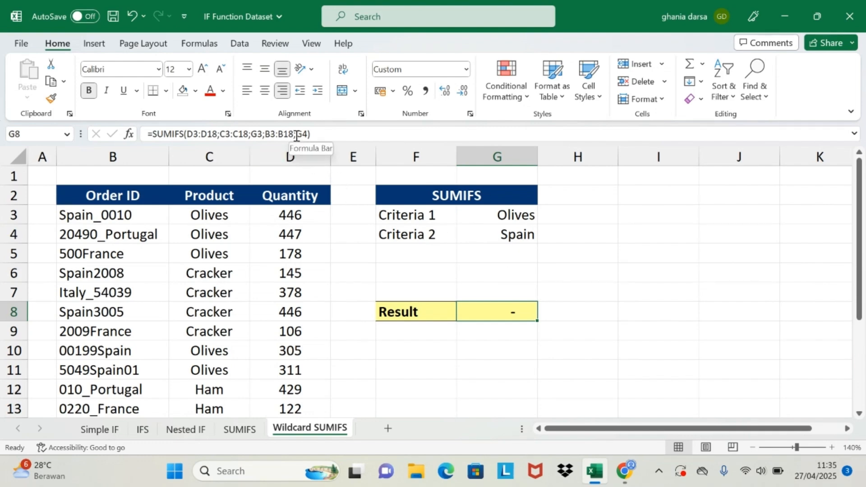
key("F2")
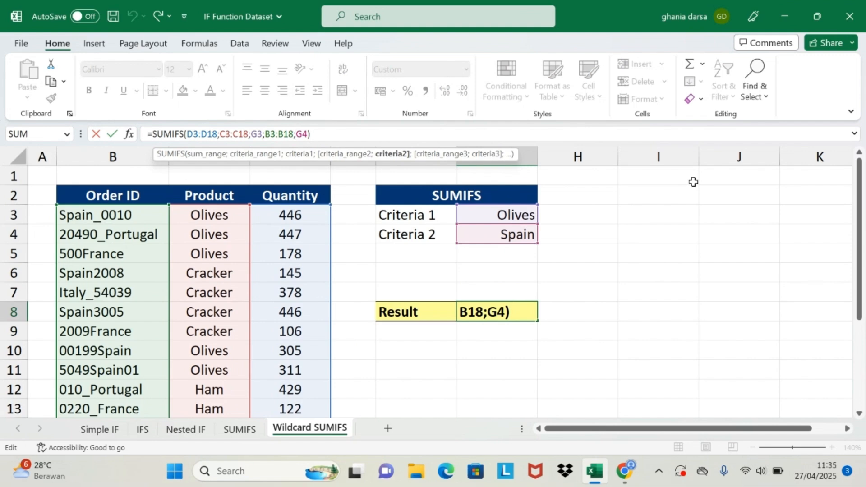
type("\"")
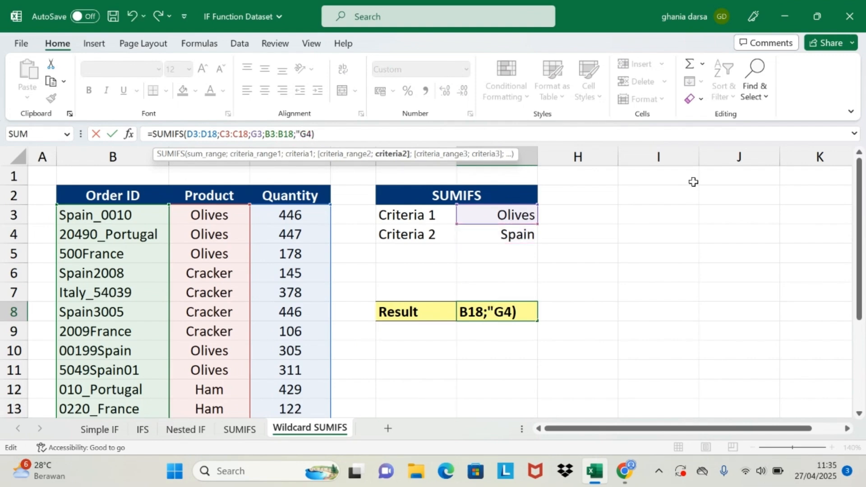
type("*")
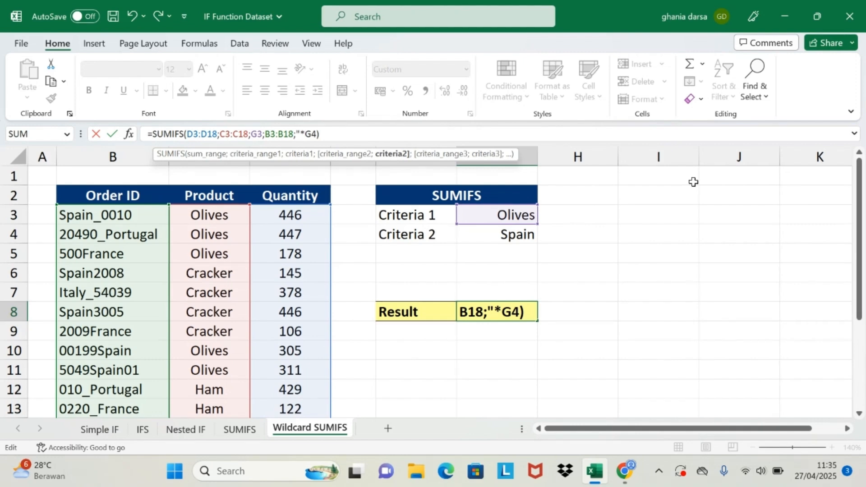
type("\"")
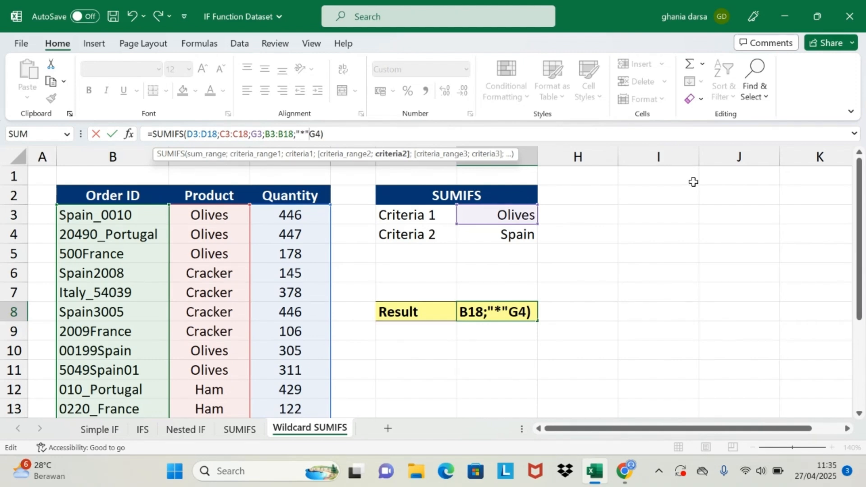
type("&")
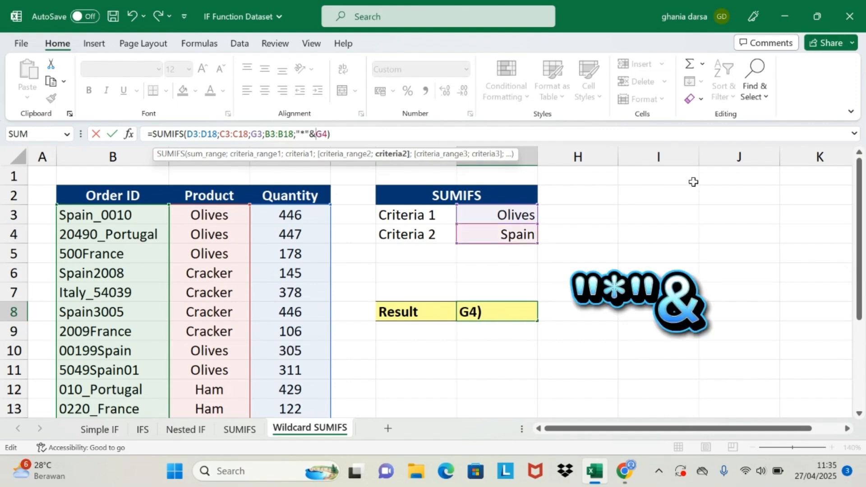
key("shift+Left")
key("shift+Left")
key("shift+Left")
key("shift+Left")
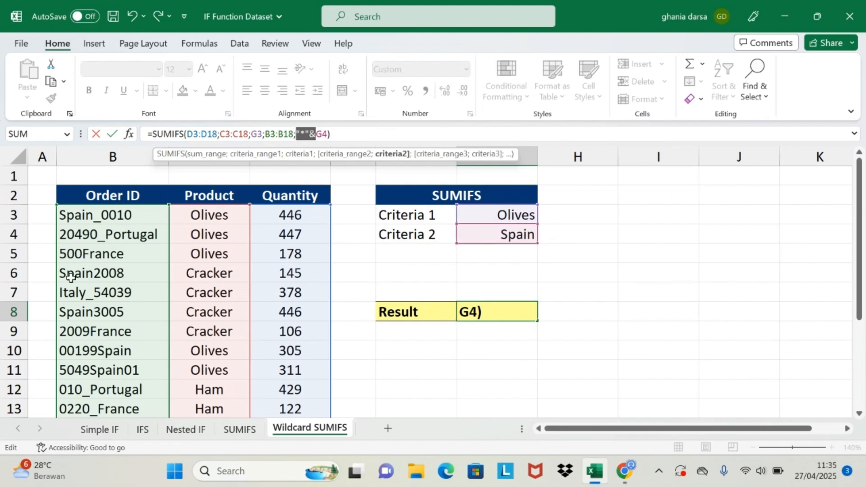
Append the wildcard suffix &"*" after G4 in the G8 formula, confirm it, and check the result against Criteria 2.
left_click(328, 136)
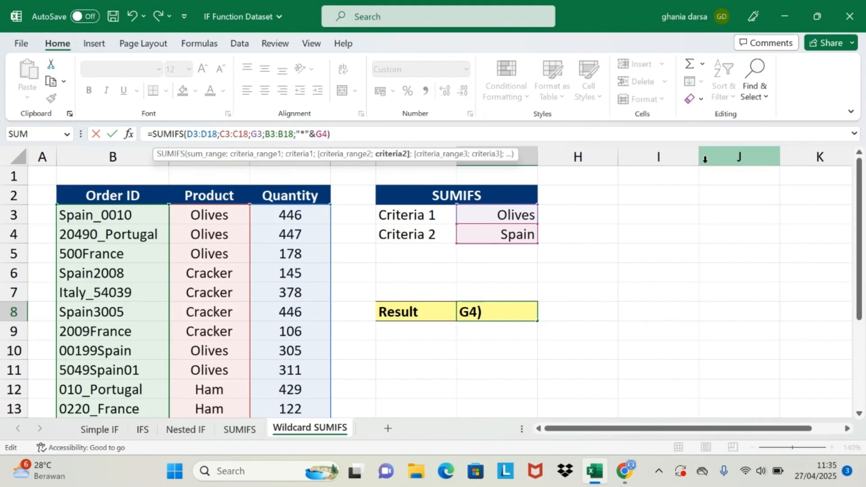
type("&\"*")
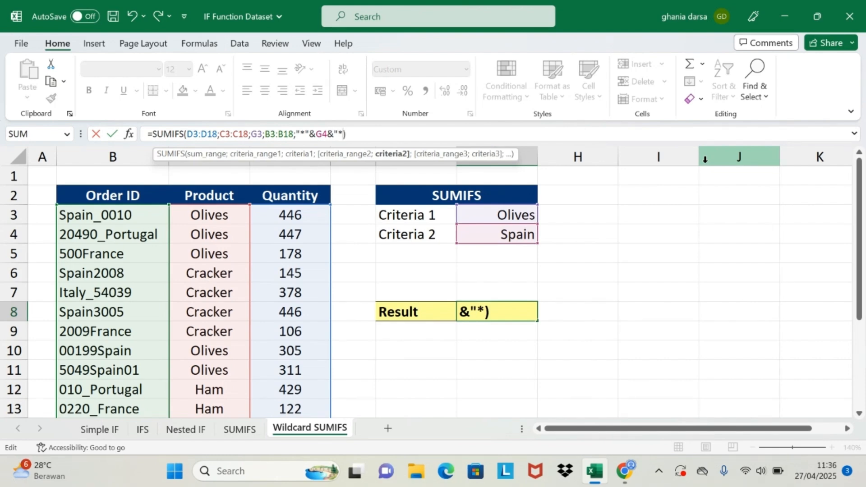
type("\"")
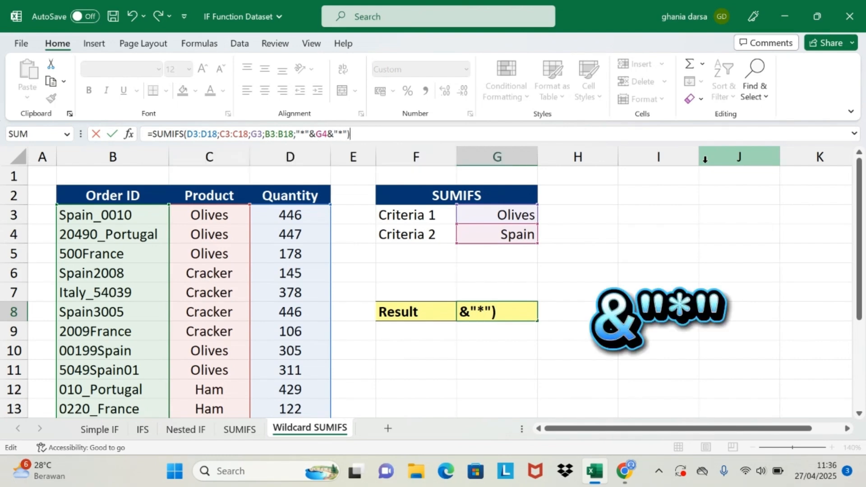
key("Return")
key("Up")
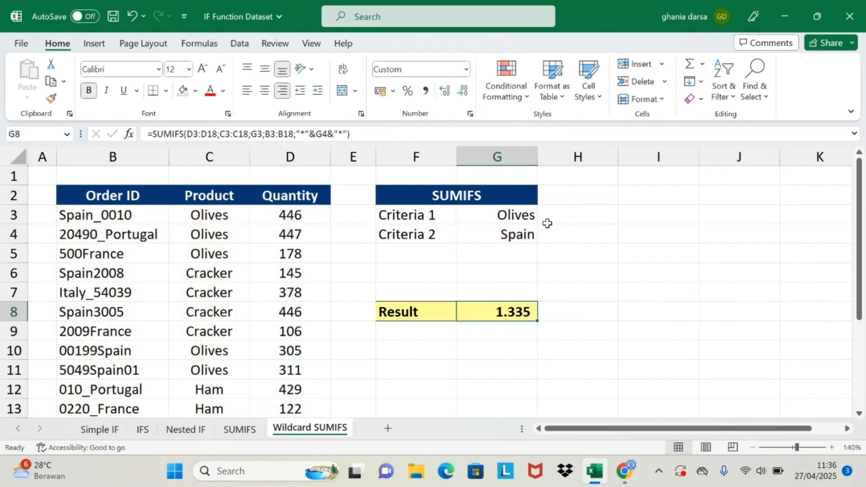
left_click(526, 235)
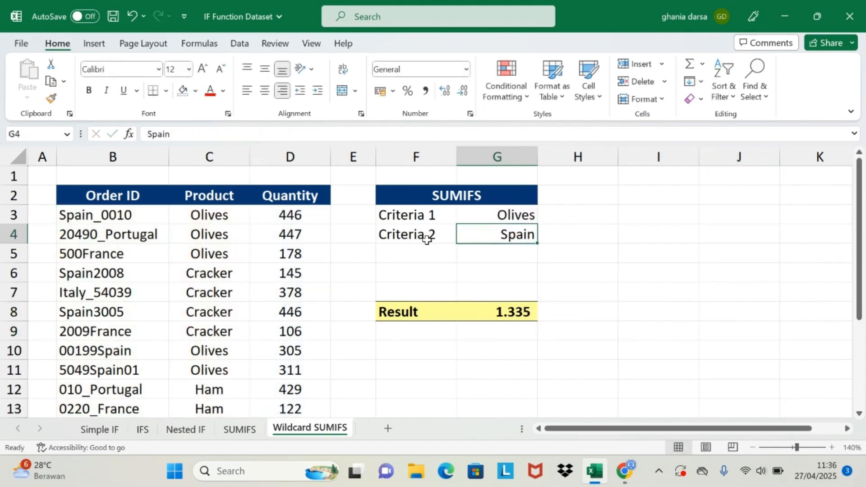
Compare the Order IDs in B3 and B11 with the wildcard criterion in the G8 SUMIFS formula.
left_click(104, 216)
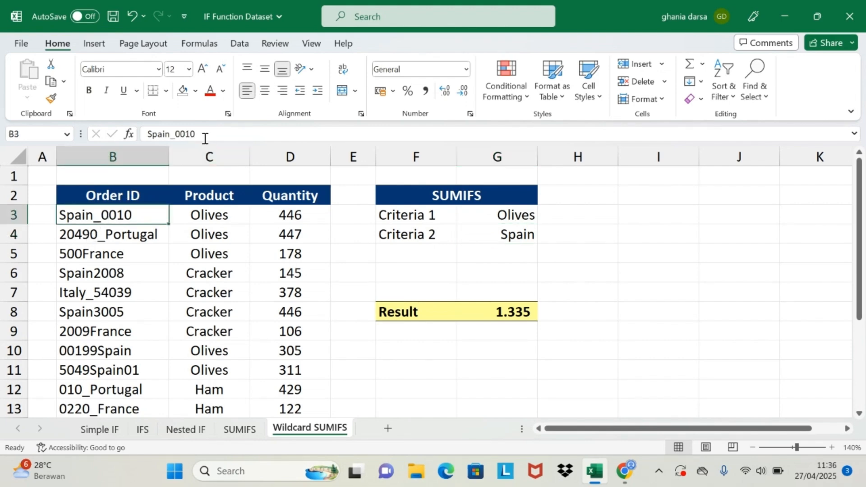
left_click_drag(203, 135, 172, 131)
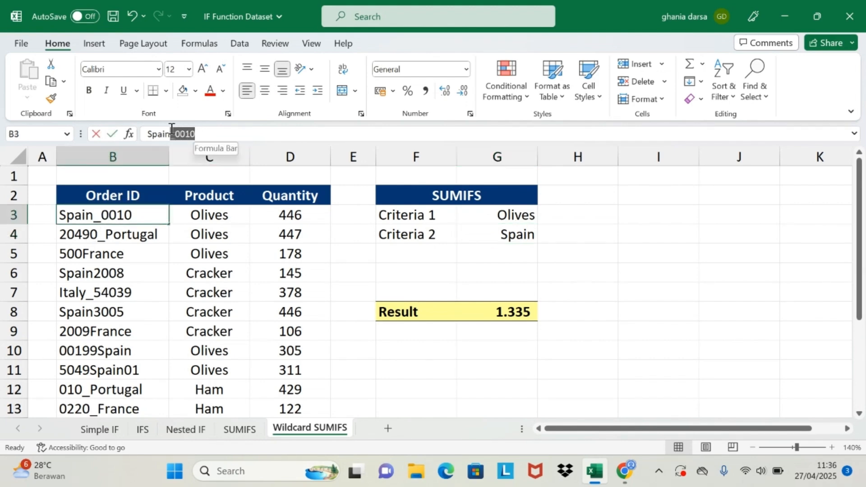
left_click(500, 378)
left_click(108, 371)
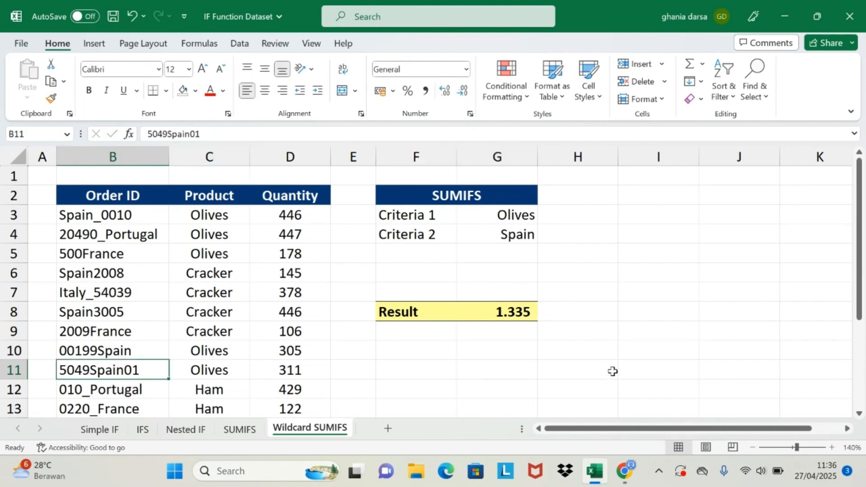
left_click(525, 317)
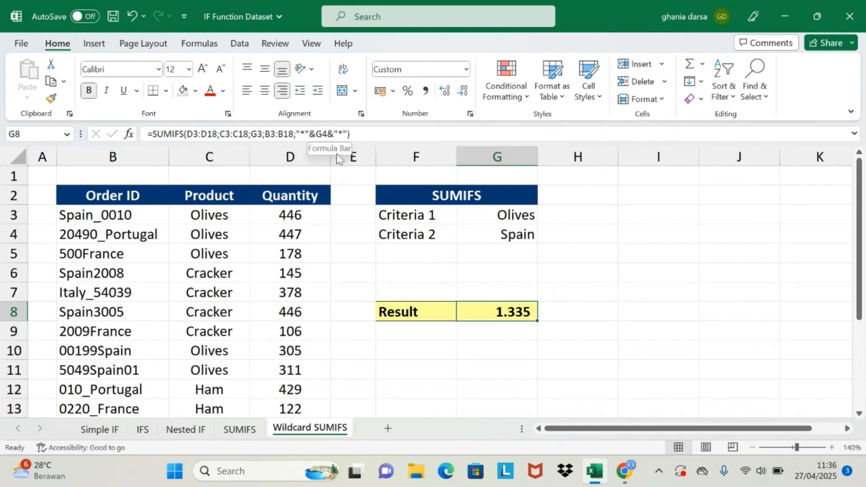
Replace the Criteria 2 country in G4 with Portugal to test the wildcard SUMIFS formula.
left_click(500, 235)
key("F2")
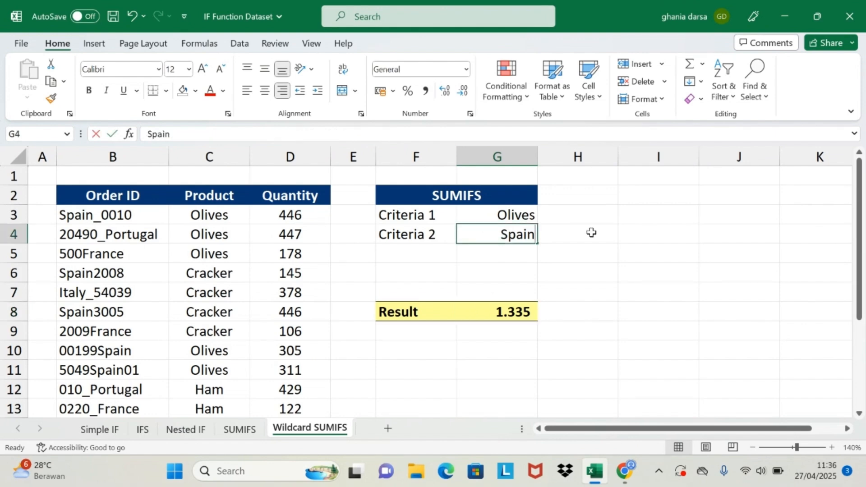
key("BackSpace")
key("BackSpace")
key("BackSpace")
key("BackSpace")
key("BackSpace")
type("Portugal")
key("Return")
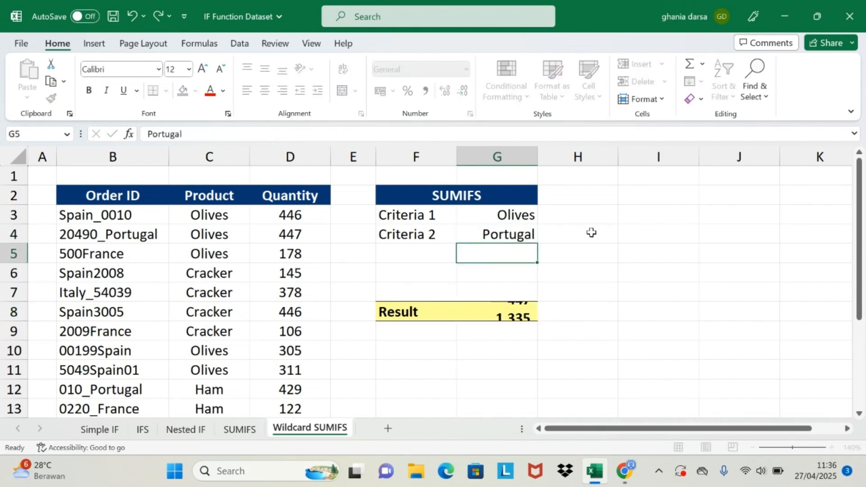
Set Criteria 1 in G3 to cracker and Criteria 2 in G4 to spain.
key("Up")
key("Up")
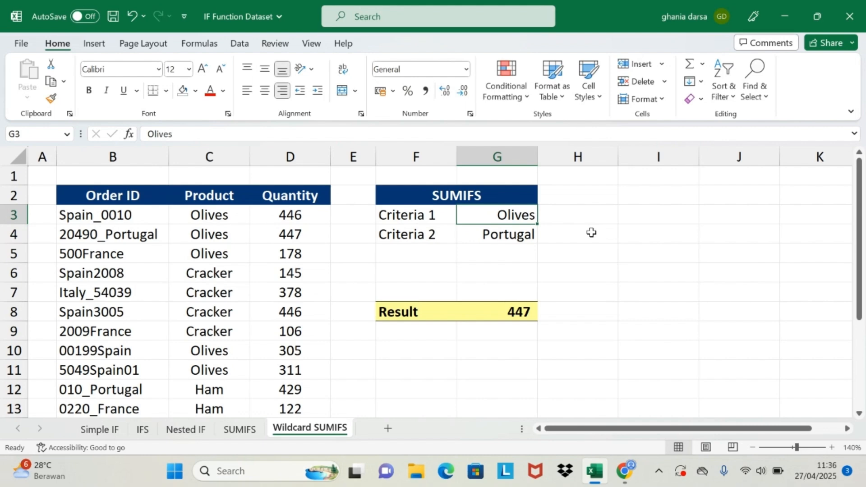
type("cracker")
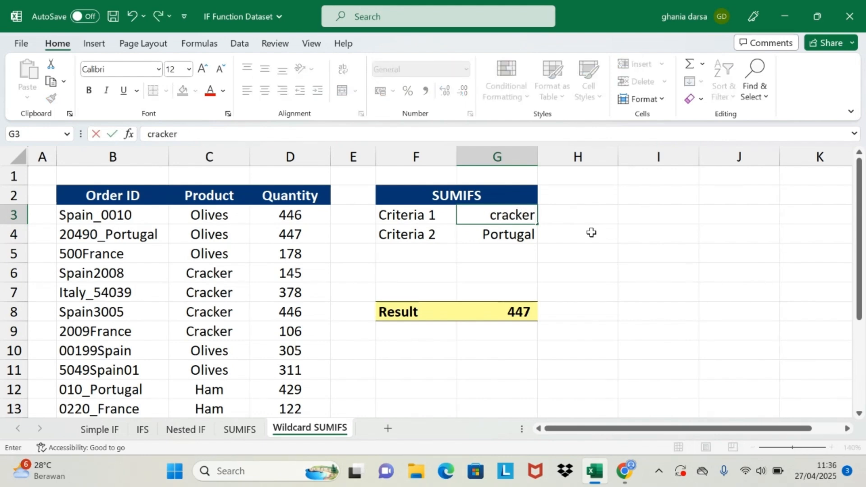
key("Return")
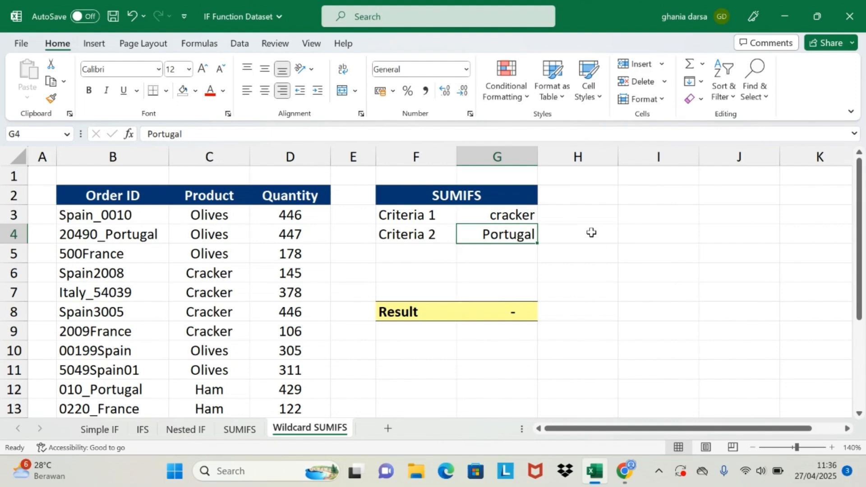
type("spain")
key("Return")
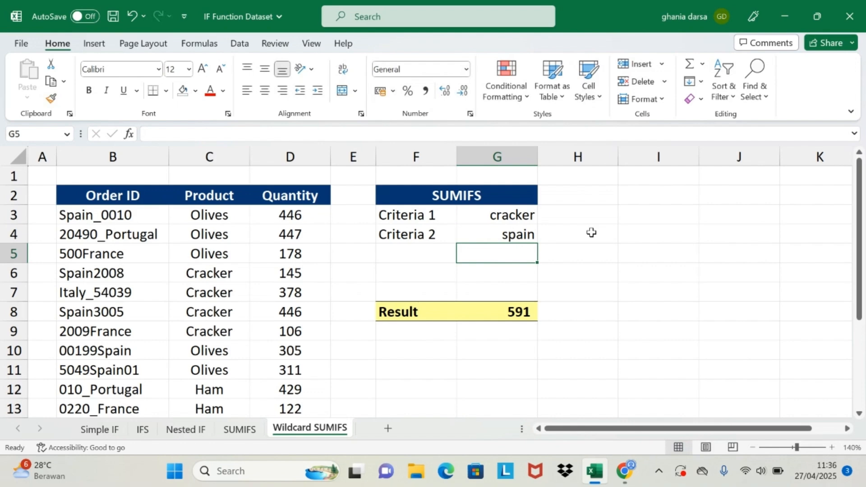
key("Up")
key("Up")
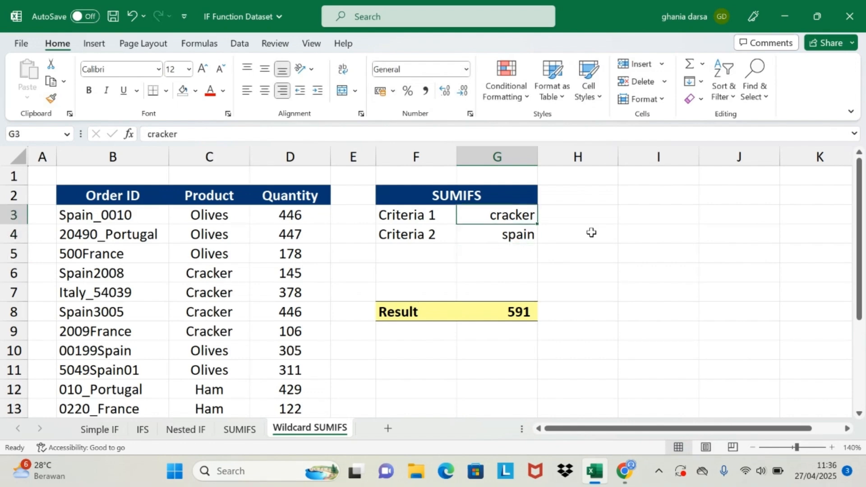